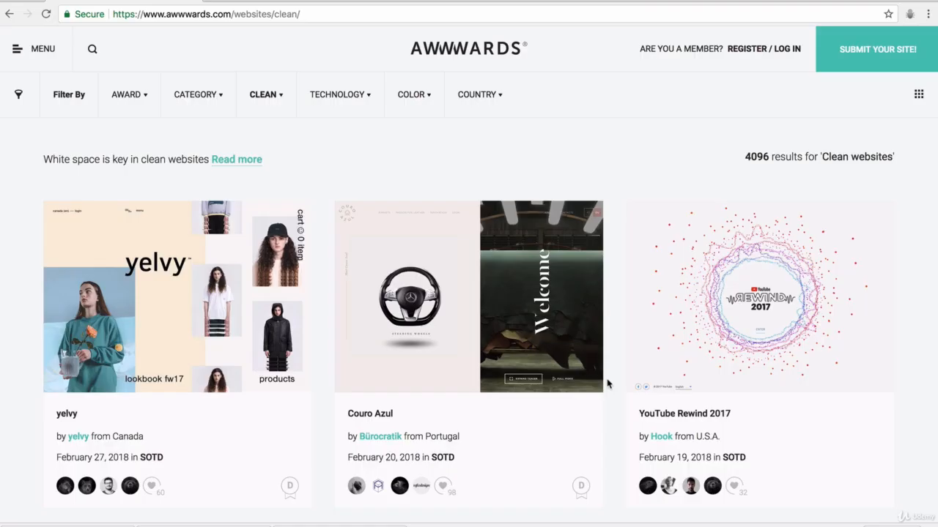
# Step: Scroll down through the Awwwards clean-websites results grid
pyautogui.scroll(-5, 607, 383)
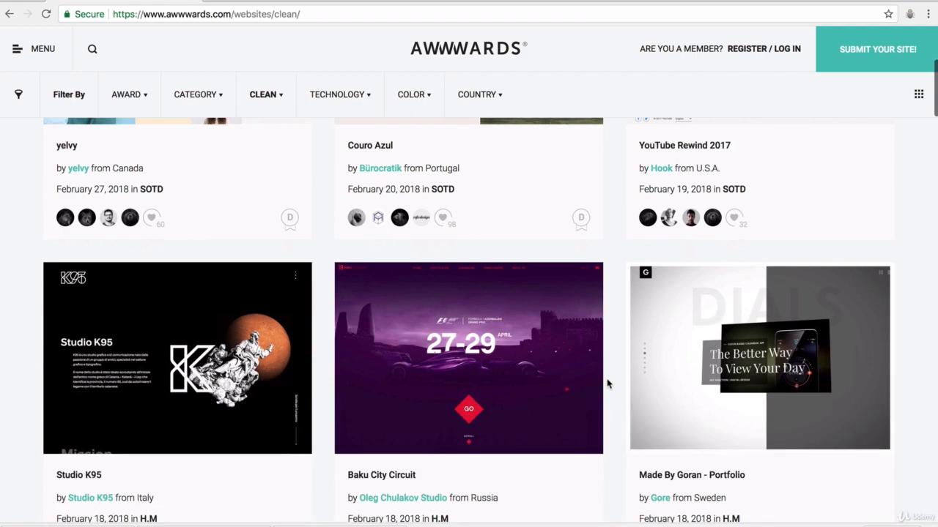
pyautogui.scroll(-3, 607, 383)
pyautogui.scroll(-2, 606, 384)
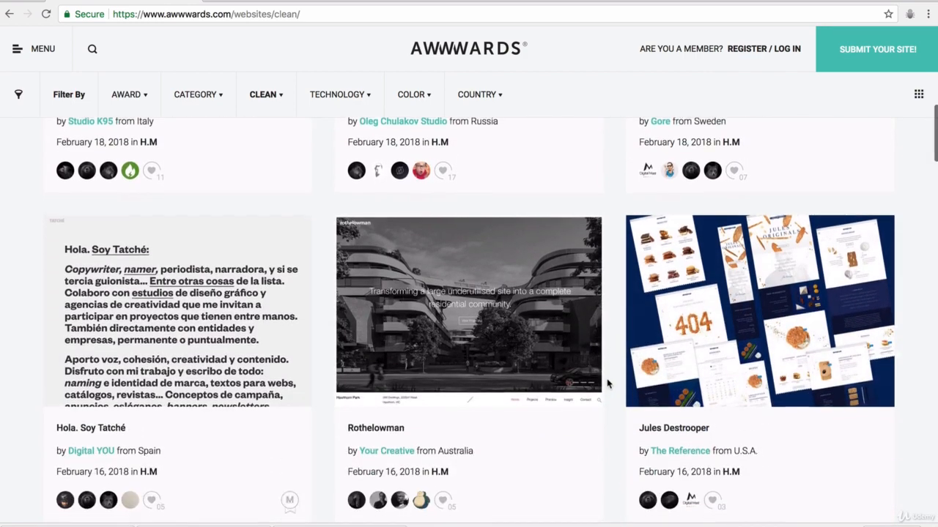
pyautogui.scroll(-2, 607, 383)
pyautogui.scroll(-2, 606, 384)
pyautogui.scroll(-1, 606, 383)
pyautogui.scroll(-1, 607, 383)
pyautogui.scroll(-5, 607, 383)
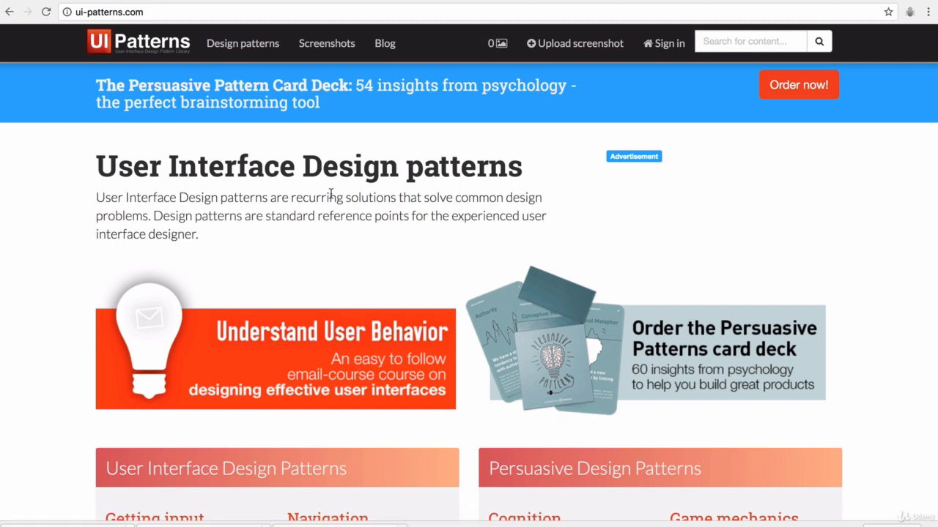
# Step: Open the Design patterns list and go to the Carousel pattern under Content
pyautogui.click(245, 45)
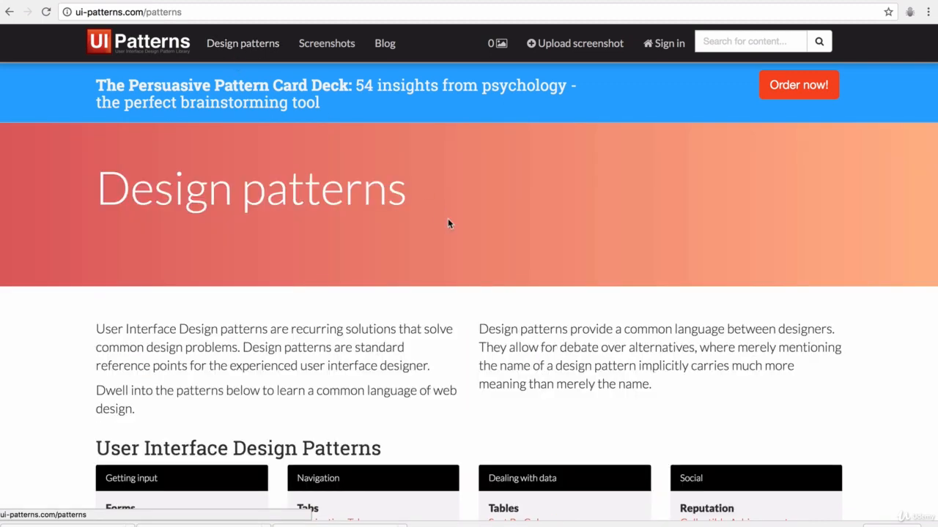
pyautogui.scroll(-3, 446, 223)
pyautogui.scroll(-2, 449, 224)
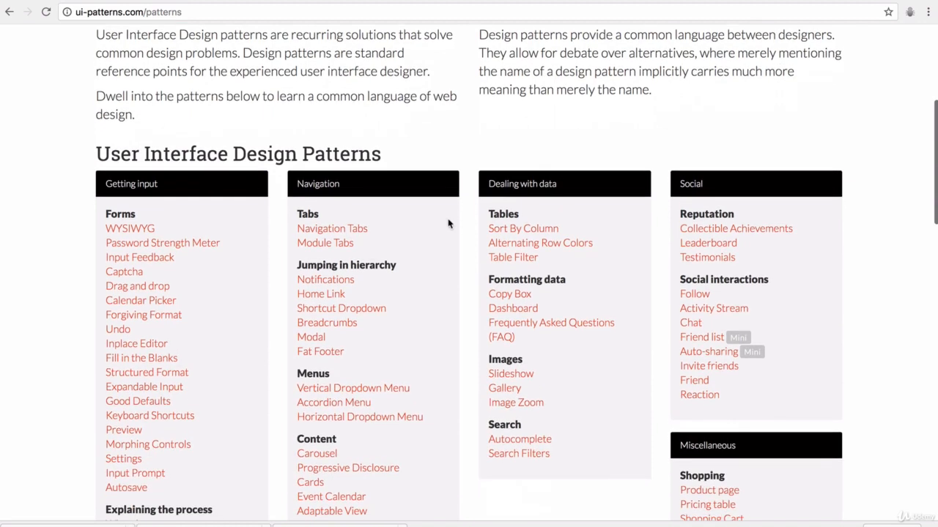
pyautogui.scroll(-1, 449, 223)
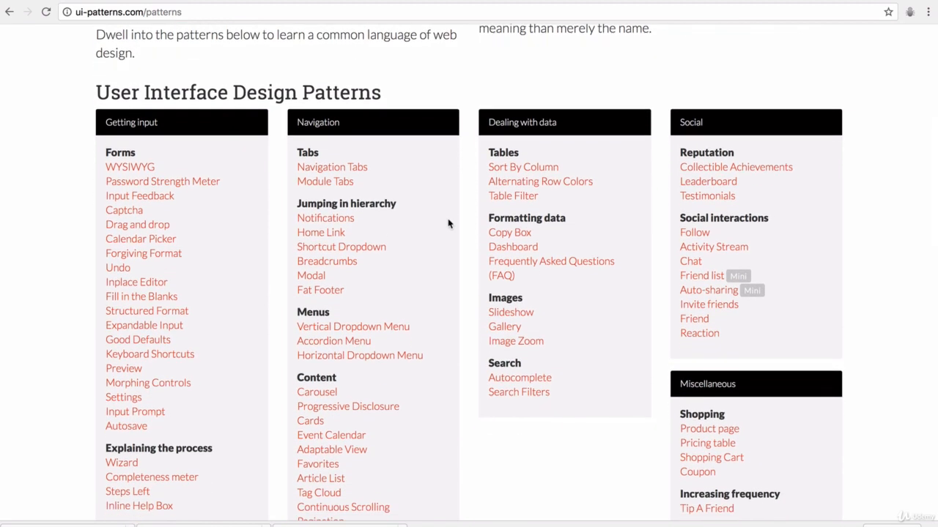
pyautogui.scroll(-1, 449, 223)
pyautogui.scroll(-2, 447, 222)
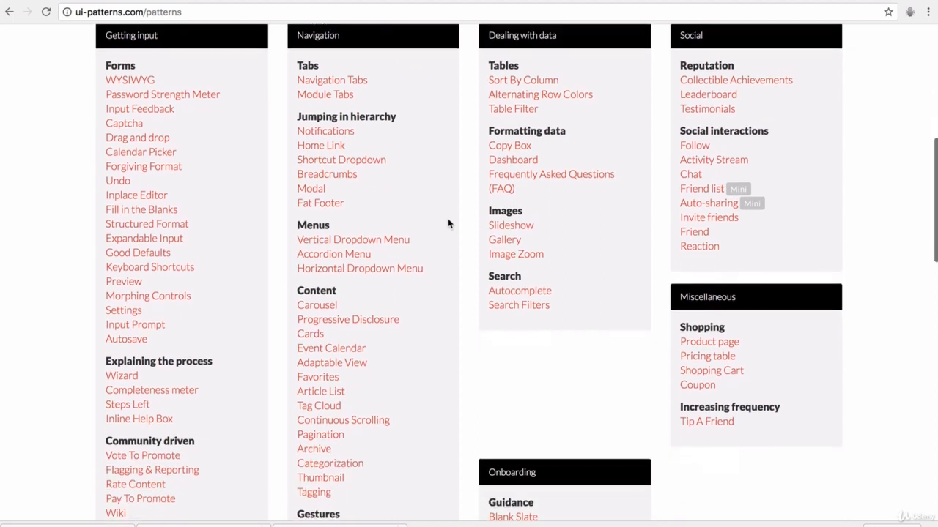
pyautogui.click(322, 301)
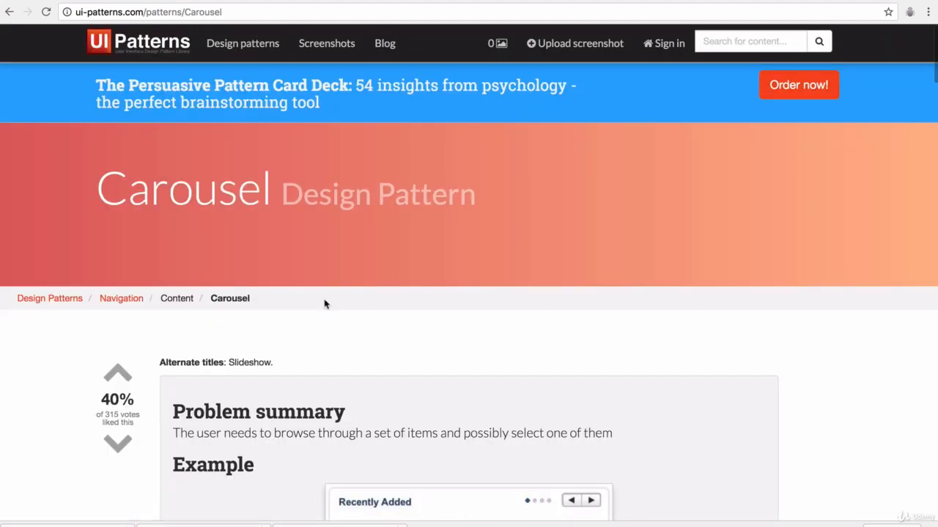
# Step: Highlight the Carousel problem summary and read through the rest of the article
pyautogui.scroll(-1, 324, 304)
pyautogui.scroll(-3, 324, 304)
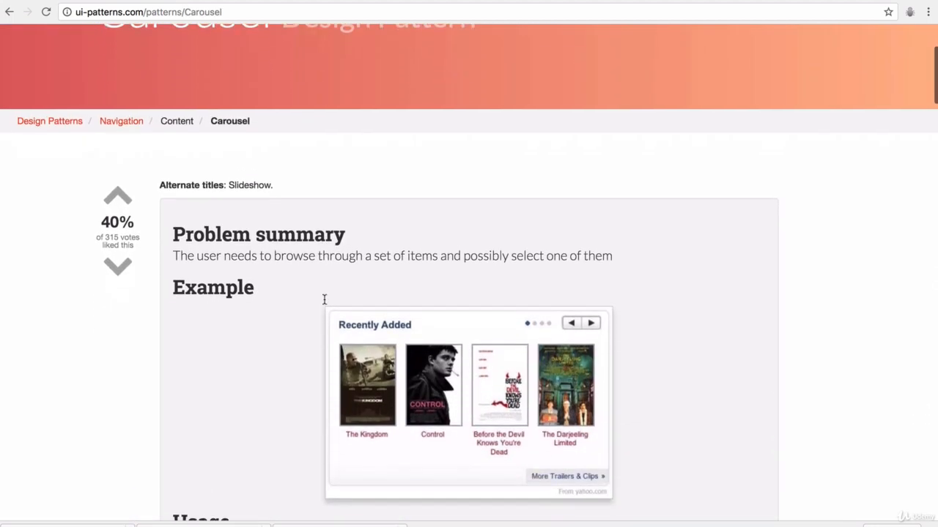
pyautogui.scroll(-1, 325, 304)
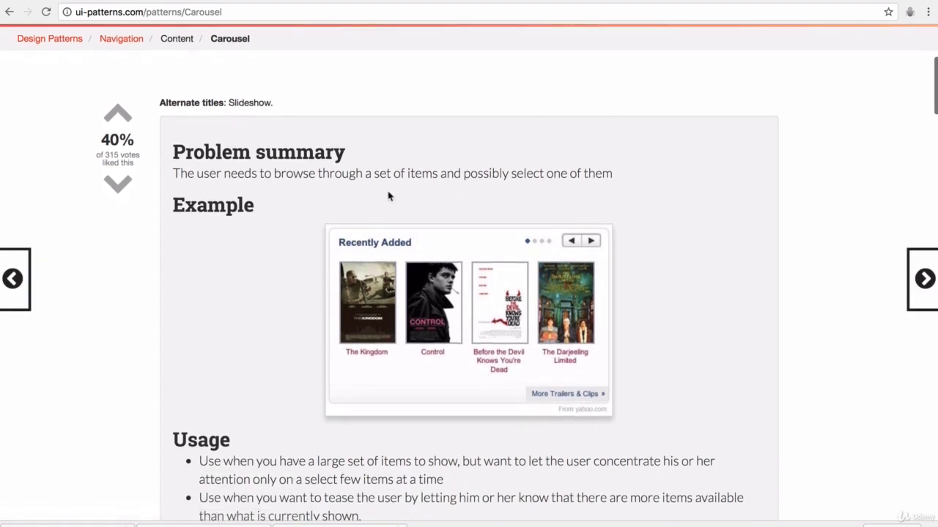
pyautogui.moveTo(209, 174); pyautogui.dragTo(614, 170)
pyautogui.scroll(-3, 613, 169)
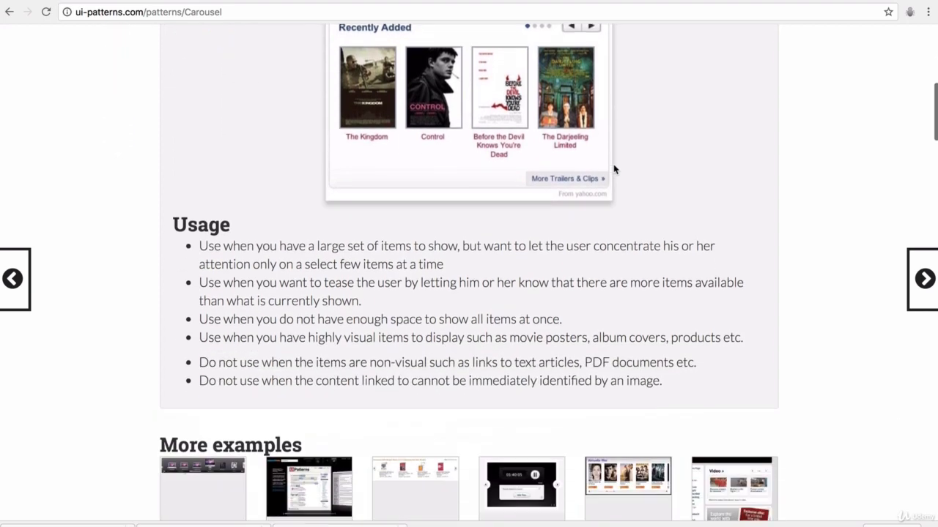
pyautogui.scroll(1, 614, 152)
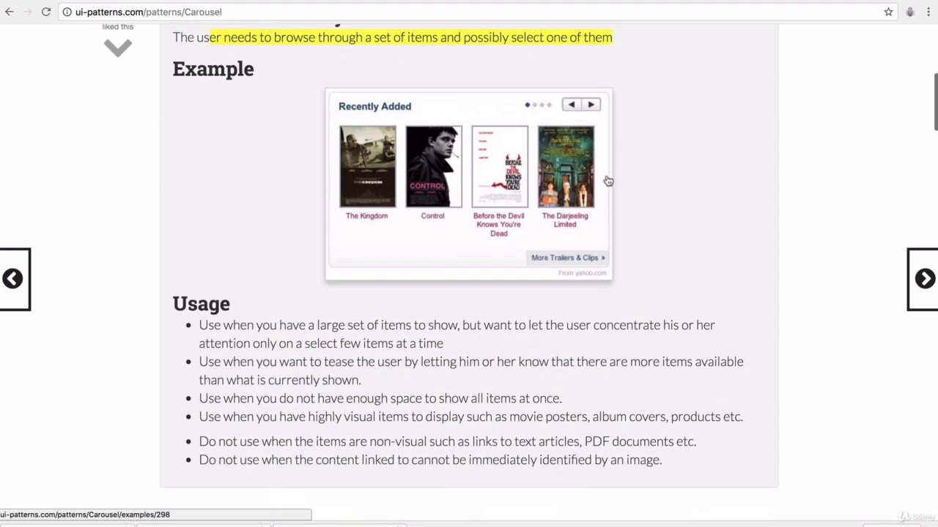
pyautogui.scroll(-5, 456, 159)
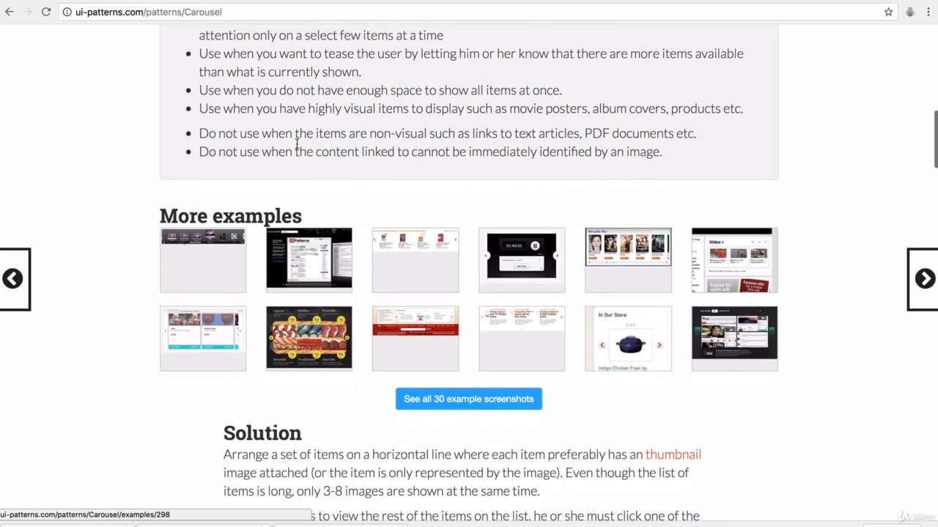
pyautogui.scroll(-4, 329, 285)
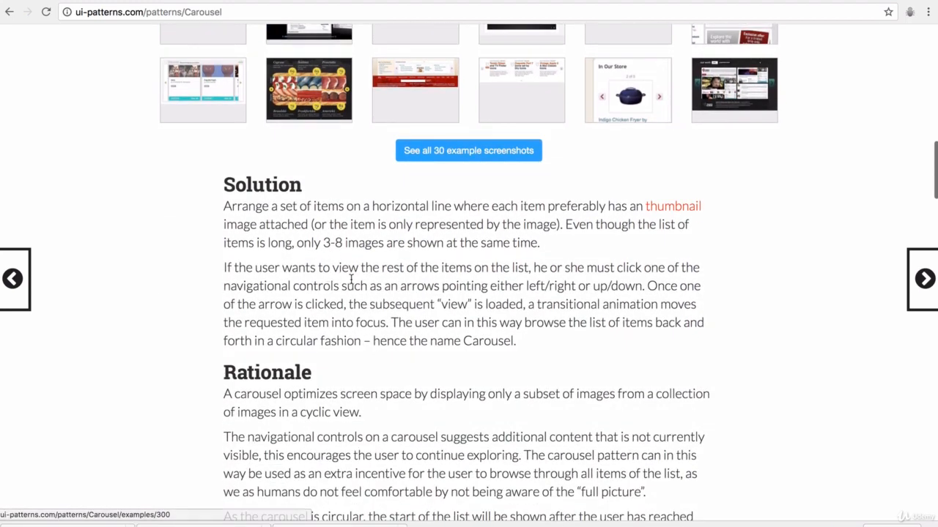
pyautogui.scroll(-7, 447, 376)
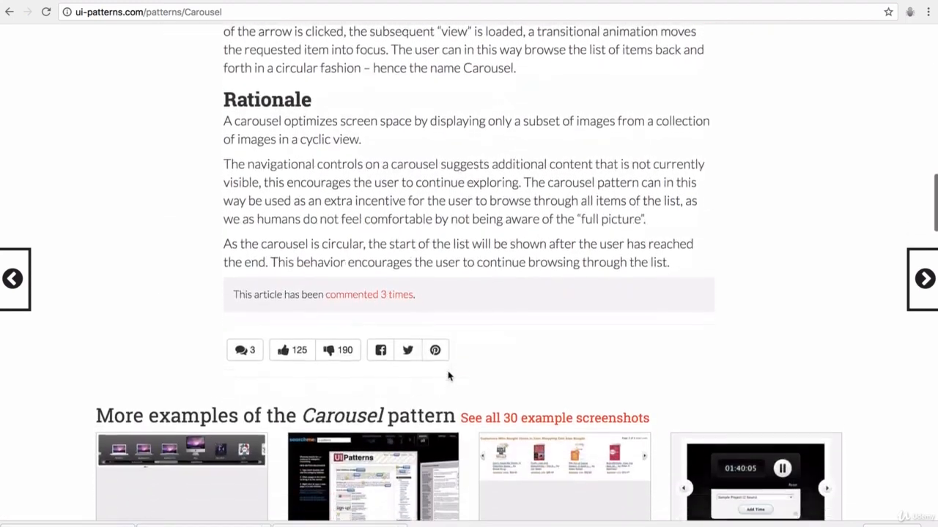
pyautogui.scroll(-1, 448, 377)
pyautogui.scroll(-3, 448, 377)
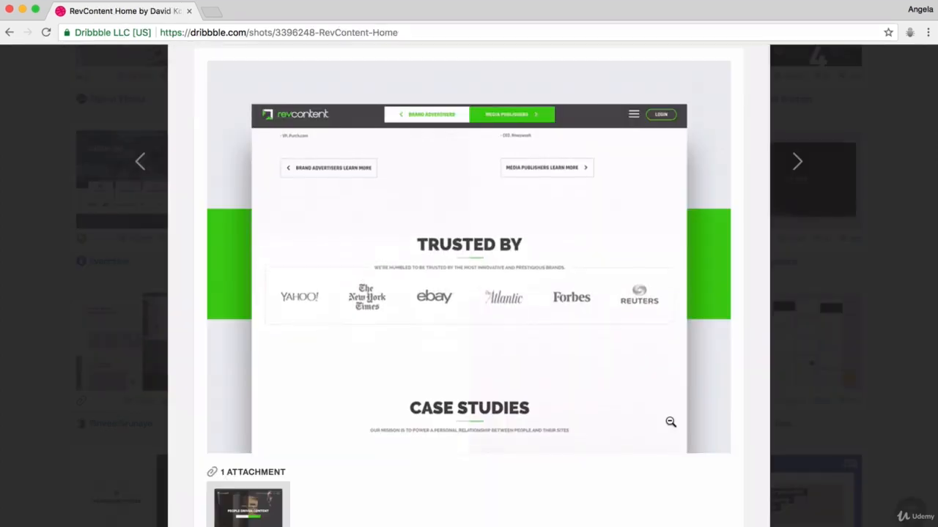
# Step: Look over the open website shot, then close it and return to the results
pyautogui.scroll(-10, 670, 422)
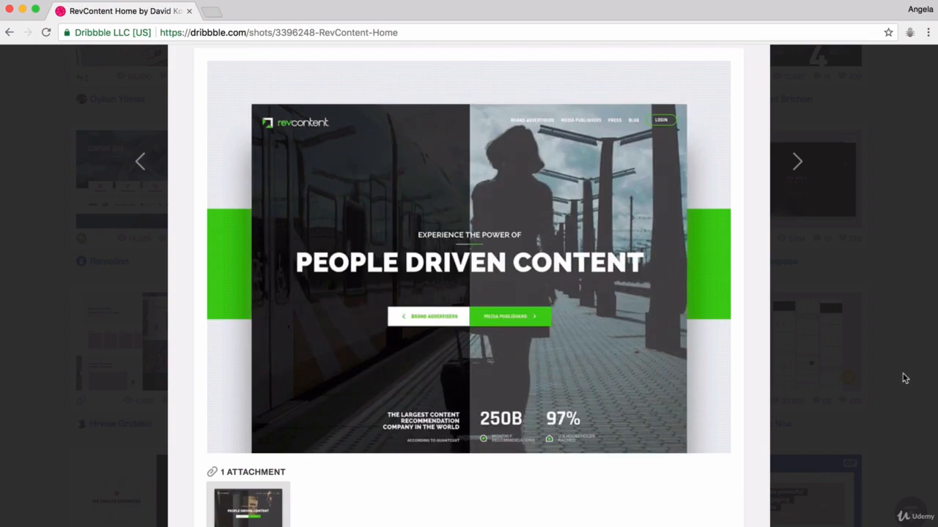
pyautogui.click(902, 379)
pyautogui.scroll(5, 474, 274)
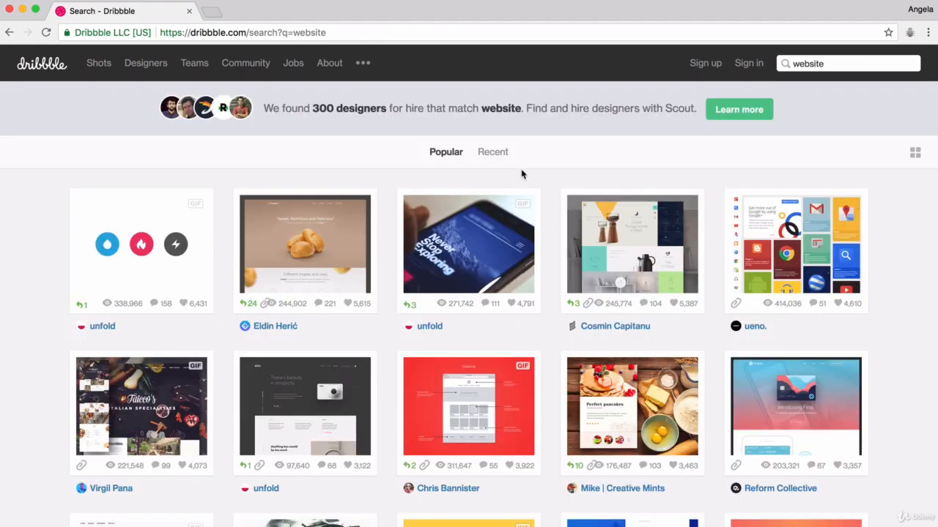
# Step: View the clothing catalog add-to-cart shot, then close it and browse the results again
pyautogui.scroll(-10, 522, 174)
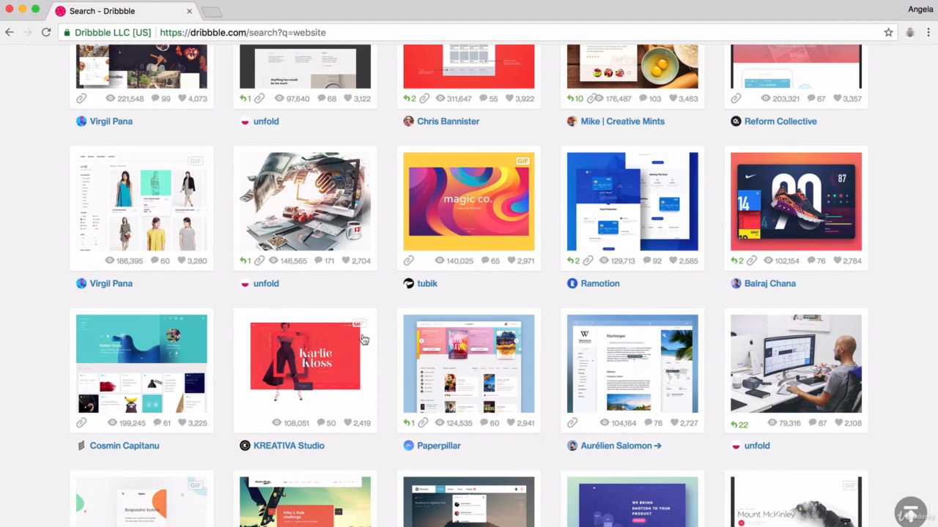
pyautogui.click(143, 193)
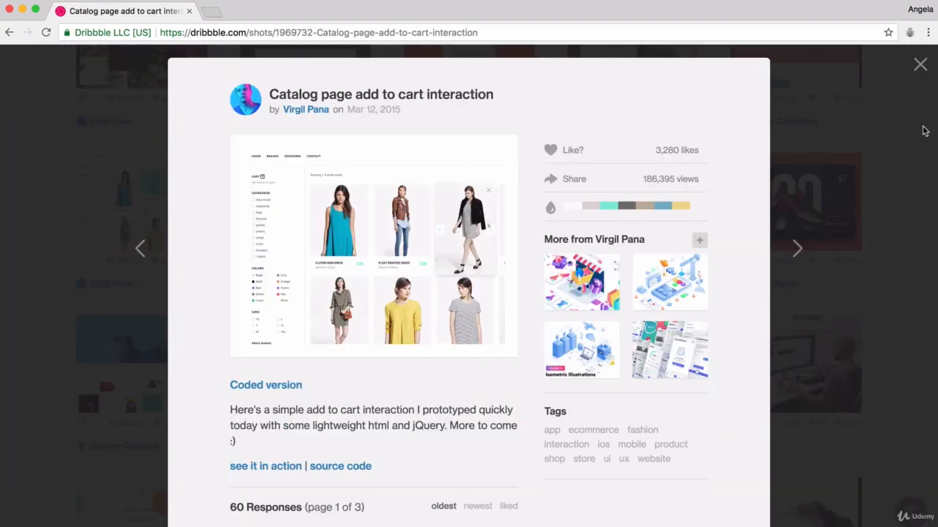
pyautogui.click(921, 64)
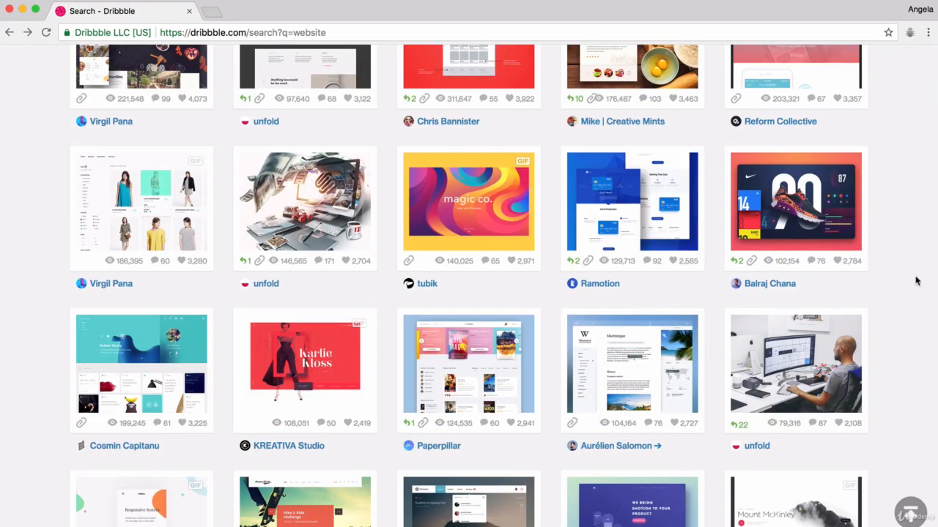
pyautogui.scroll(-5, 920, 278)
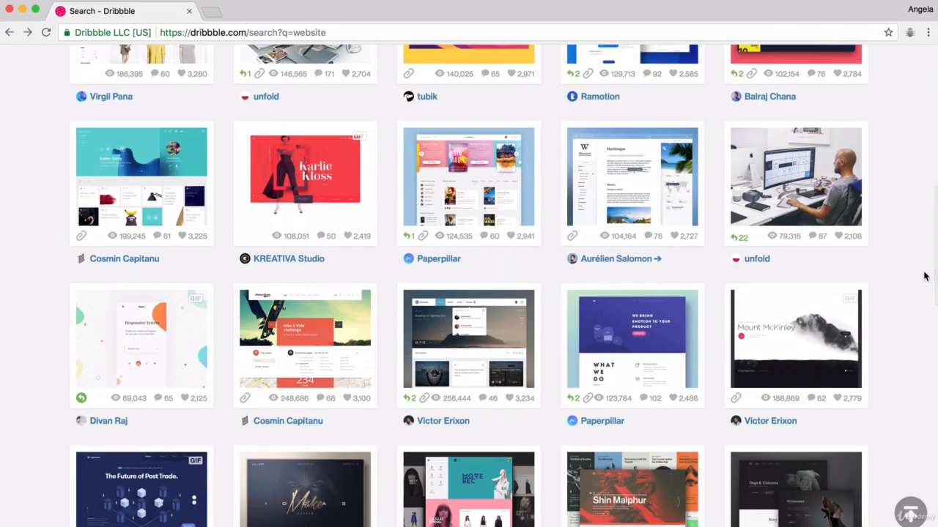
pyautogui.scroll(10, 917, 182)
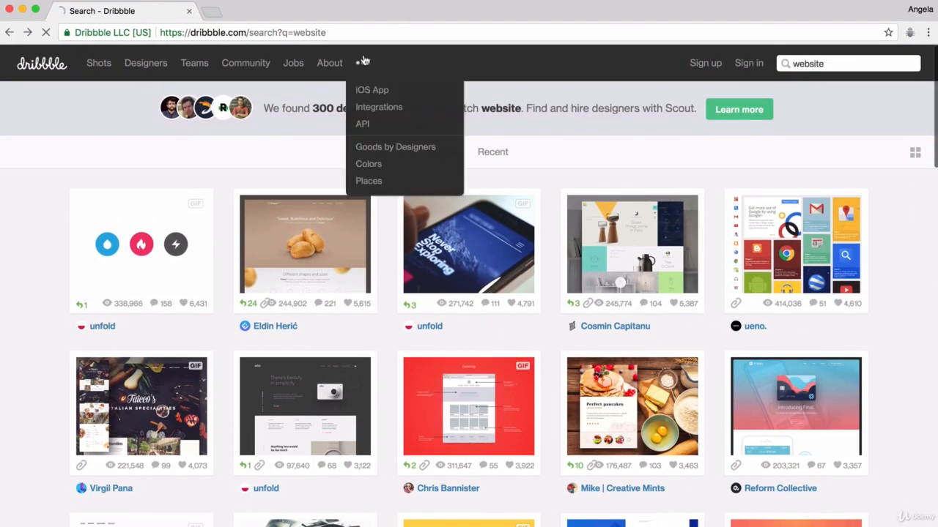
# Step: Filter Dribbble shots by the lilac colour #c69cf4 and scroll through the matches
pyautogui.click(363, 64)
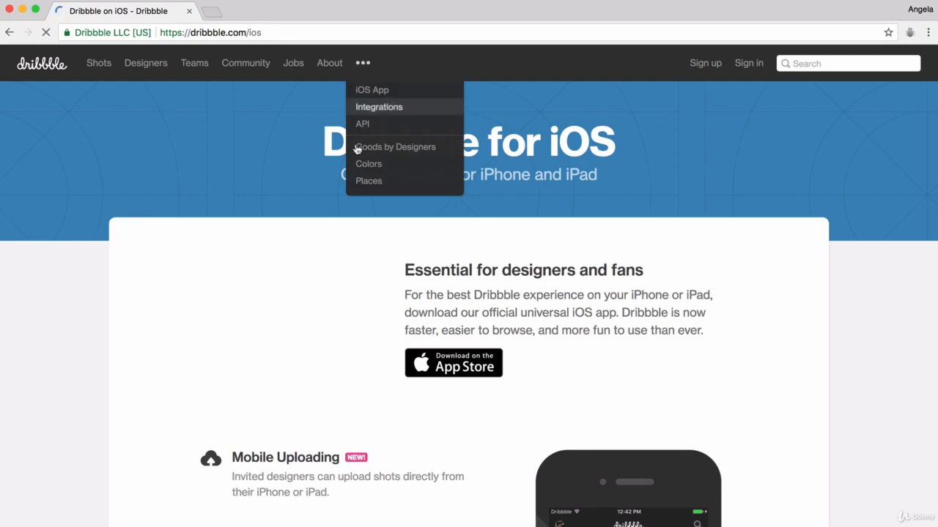
pyautogui.click(365, 165)
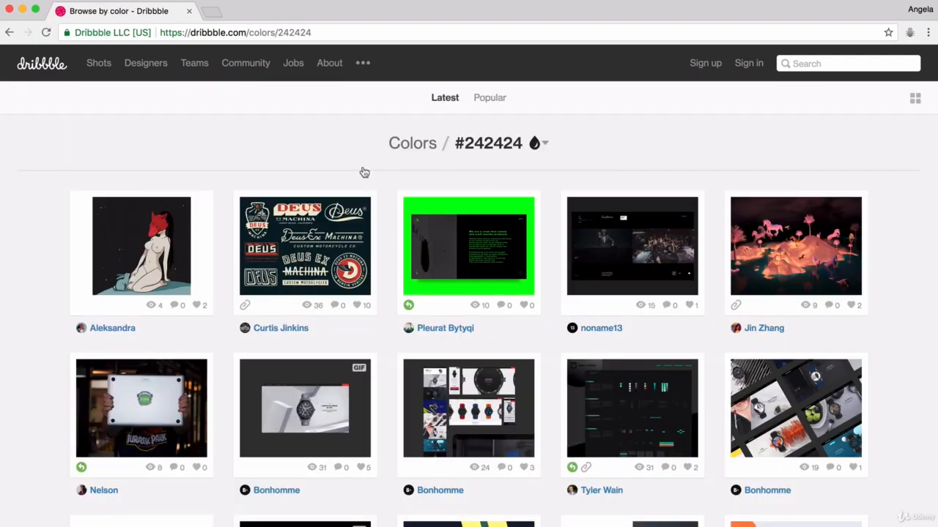
pyautogui.click(538, 142)
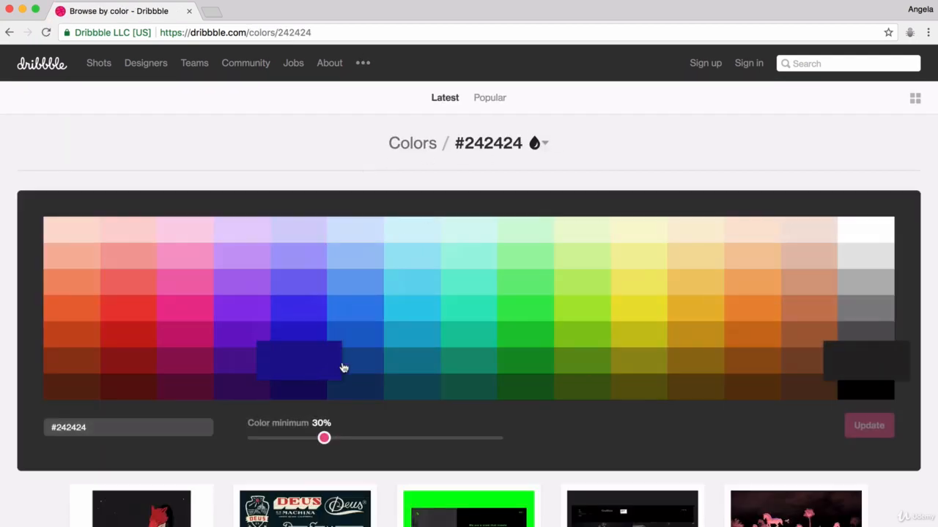
pyautogui.click(241, 266)
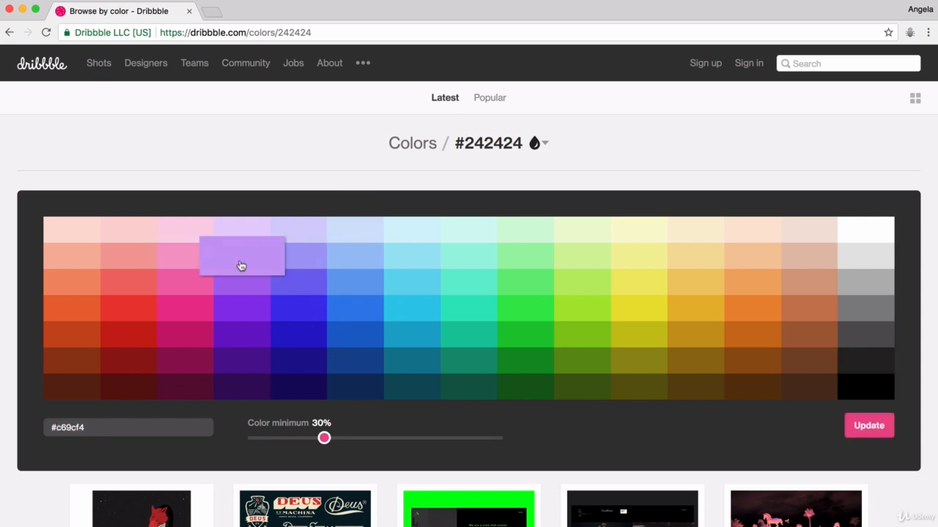
pyautogui.click(869, 426)
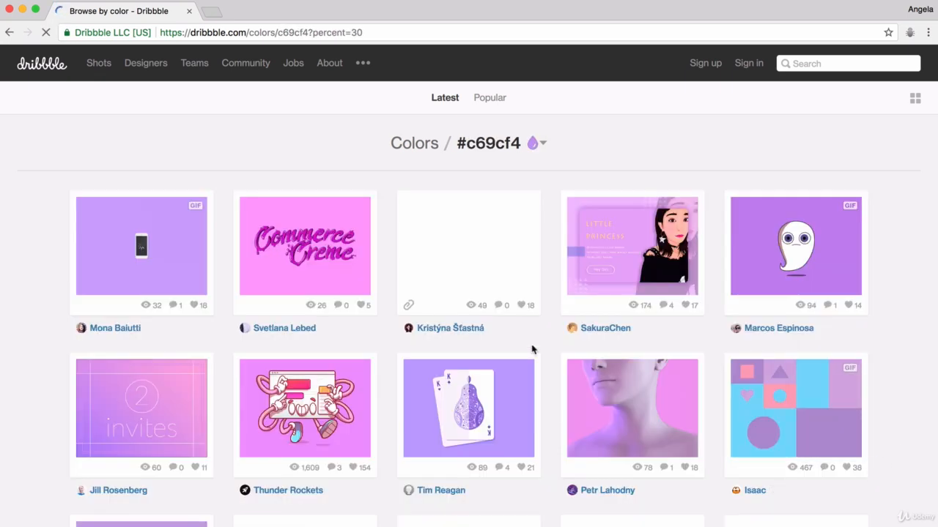
pyautogui.scroll(-3, 533, 351)
pyautogui.scroll(-9, 533, 352)
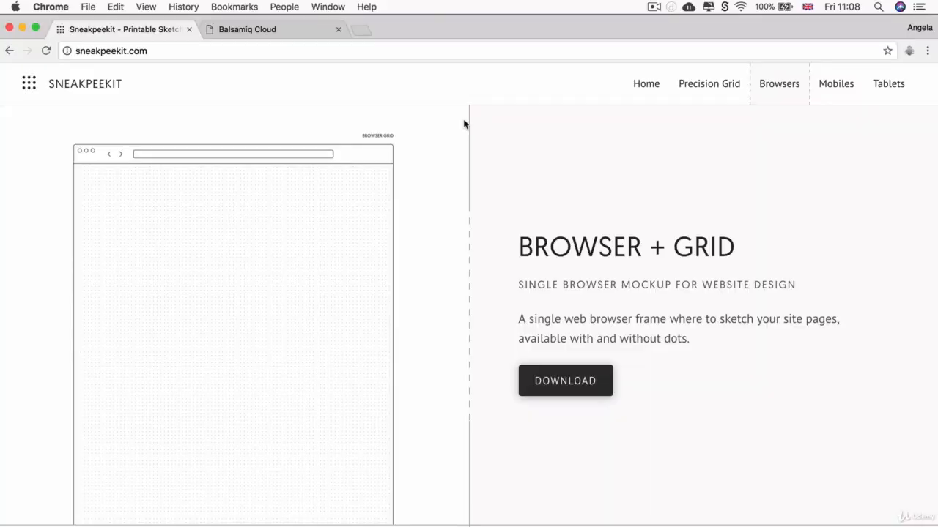
# Step: Scroll through the Browsers, Mobiles and Tablets templates, stopping at 4-Up Browsers + Grid
pyautogui.scroll(3, 464, 124)
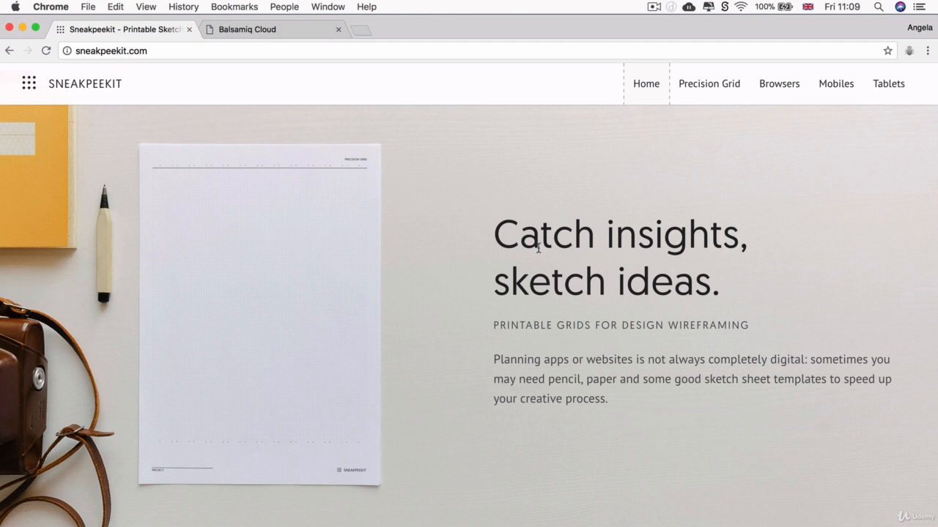
pyautogui.scroll(-7, 538, 249)
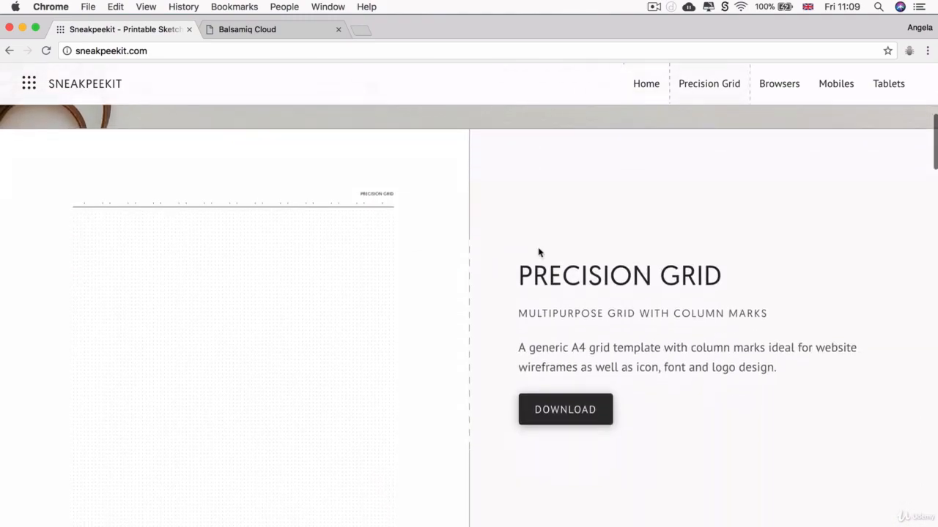
pyautogui.scroll(-3, 538, 252)
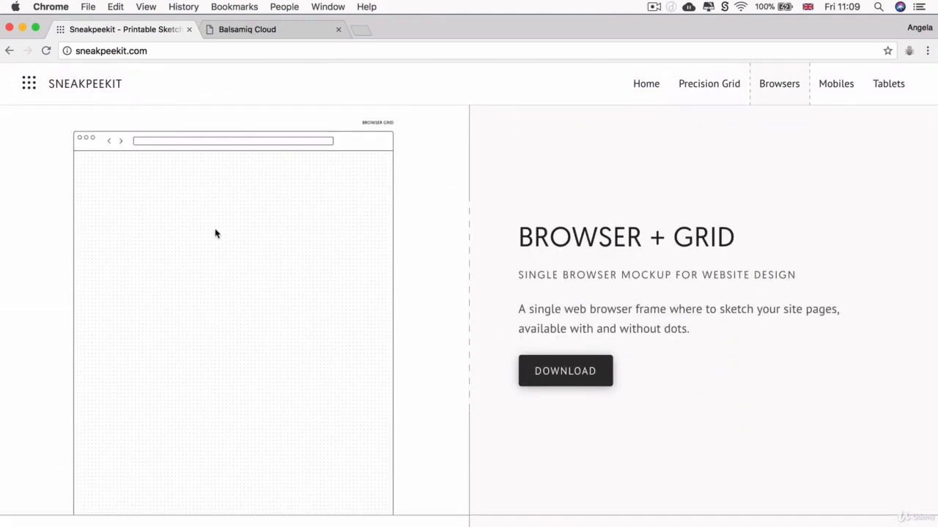
pyautogui.scroll(-10, 214, 234)
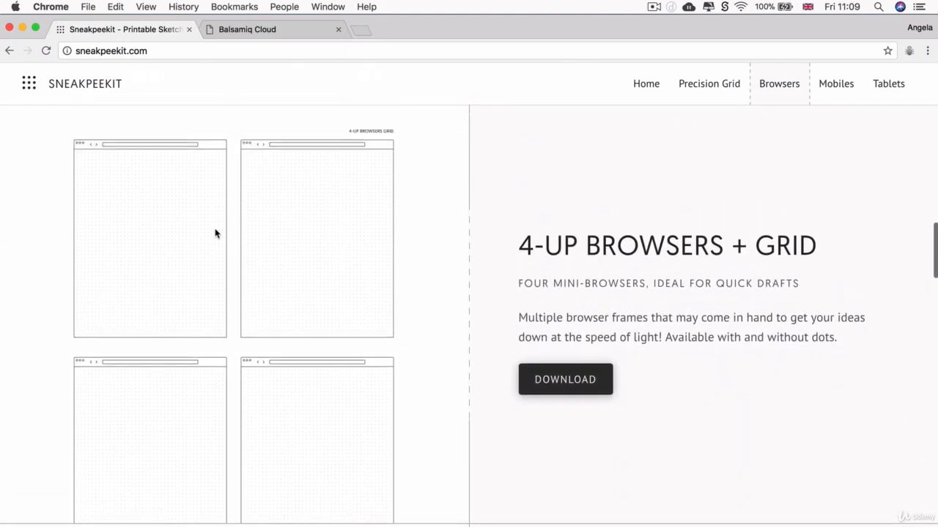
pyautogui.scroll(-15, 215, 233)
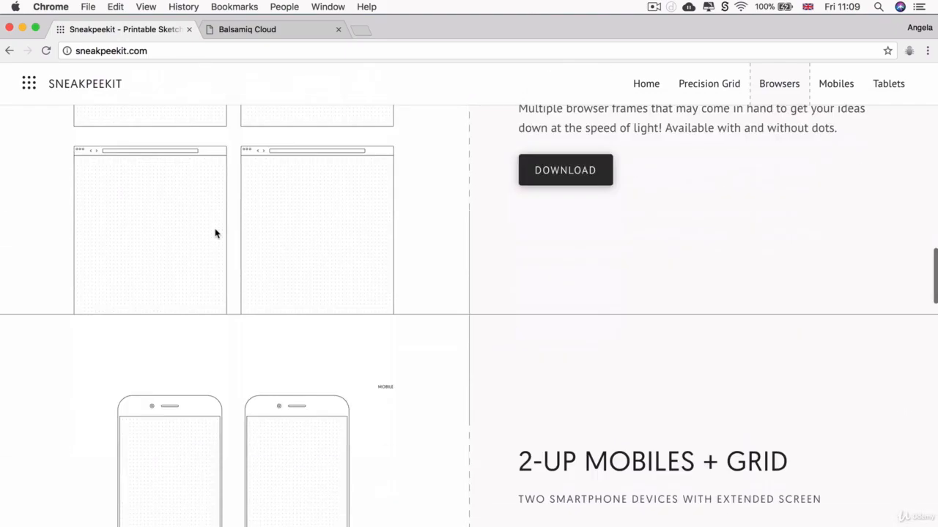
pyautogui.scroll(-5, 214, 233)
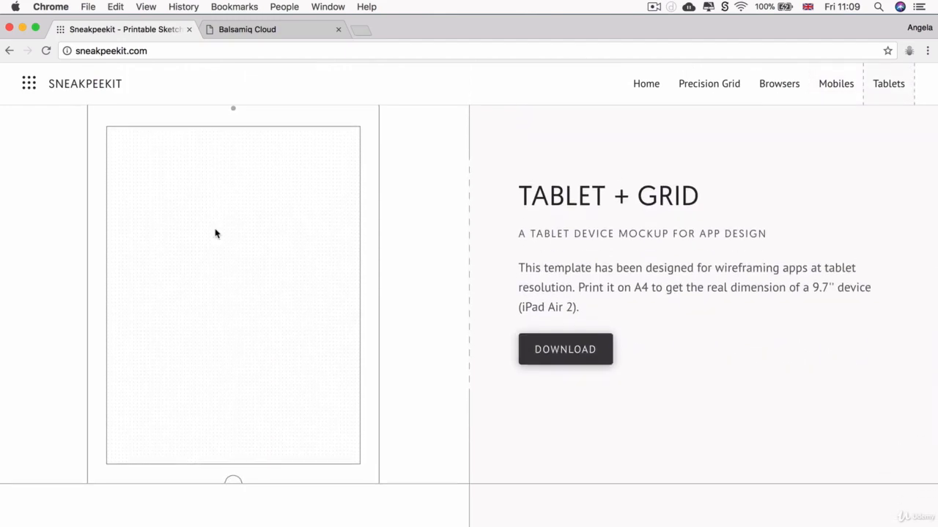
pyautogui.scroll(1, 215, 234)
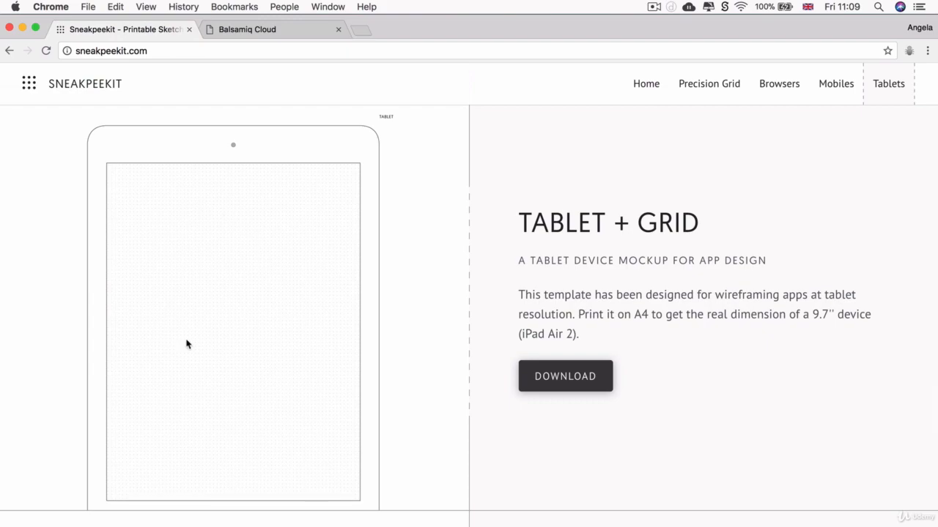
pyautogui.scroll(15, 187, 344)
pyautogui.scroll(-3, 579, 352)
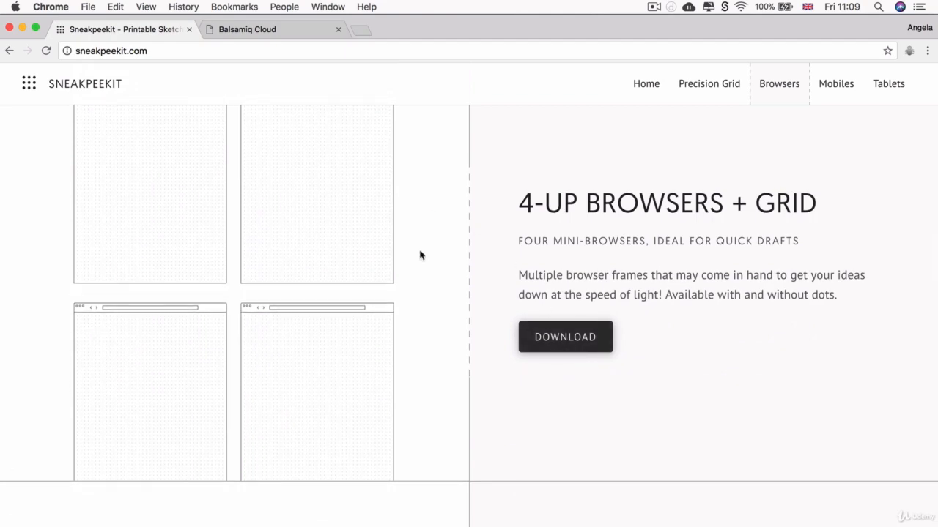
pyautogui.scroll(1, 421, 255)
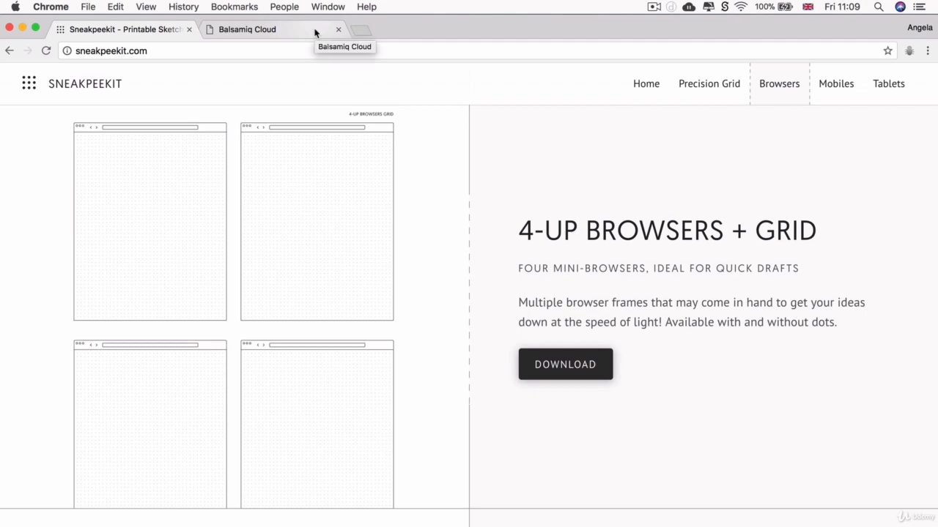
pyautogui.click(315, 31)
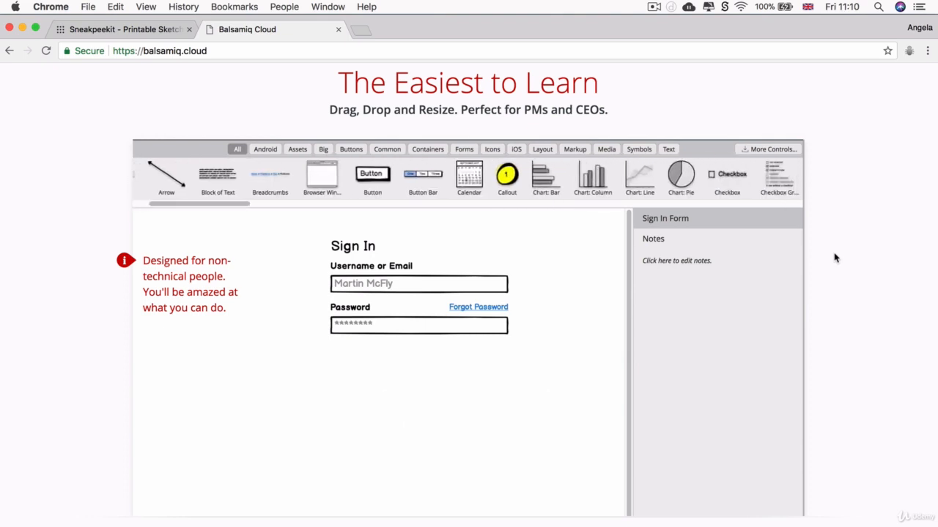
pyautogui.scroll(-10, 835, 258)
pyautogui.scroll(2, 835, 258)
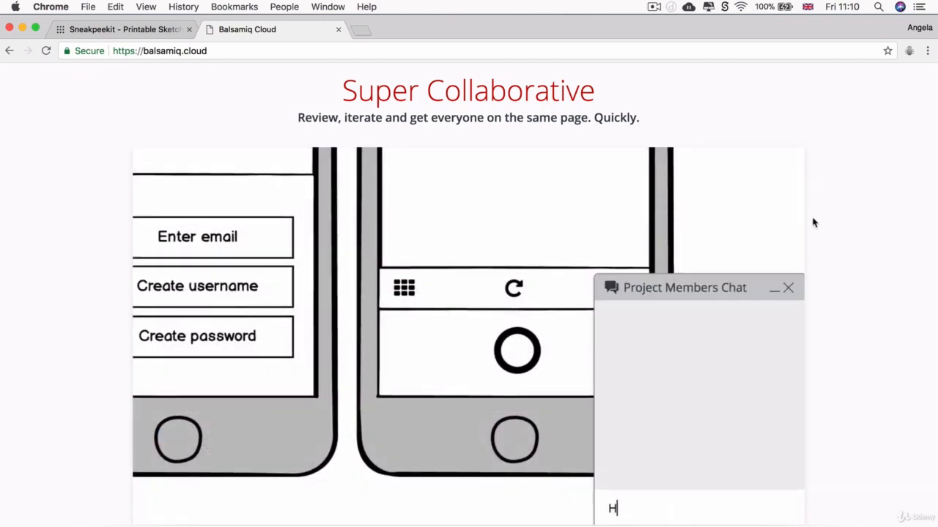
pyautogui.scroll(20, 813, 222)
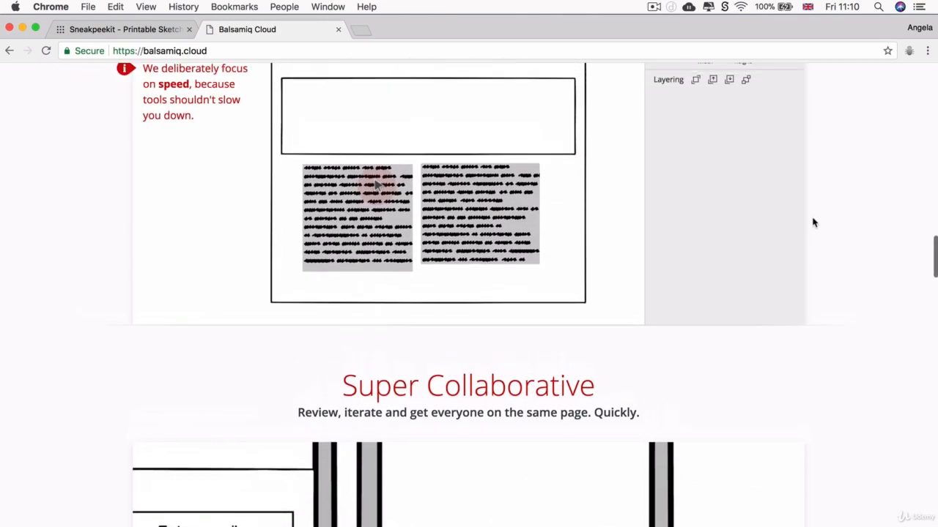
pyautogui.scroll(-1, 813, 223)
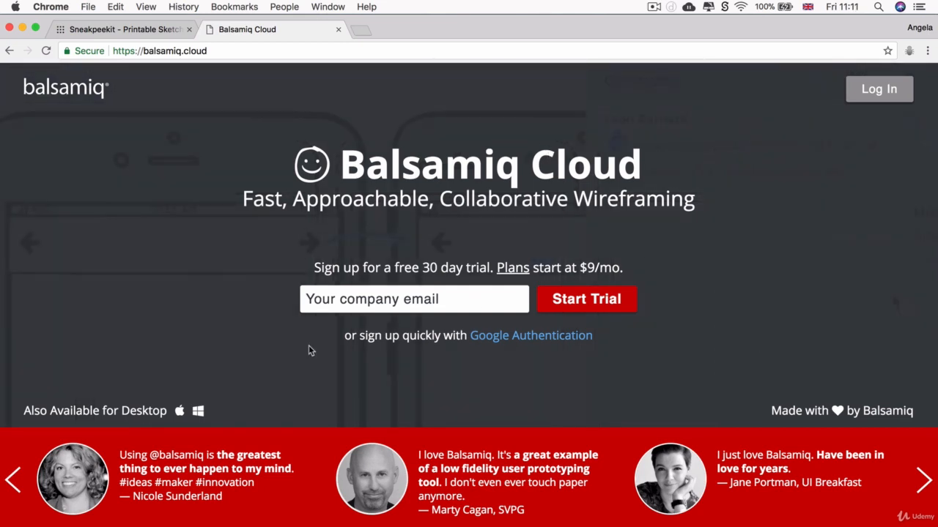
pyautogui.click(158, 29)
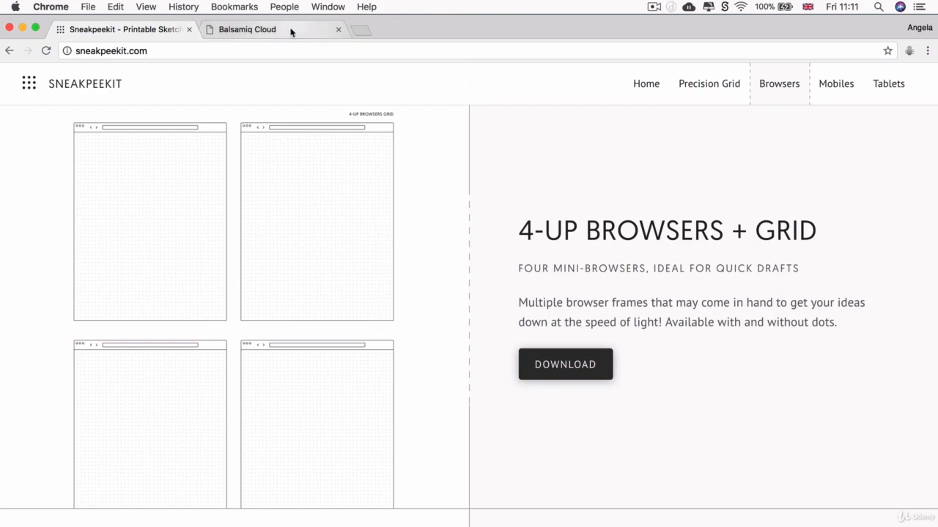
# Step: Sign in to Balsamiq Cloud with Google, create a project and open New Wireframe 1
pyautogui.click(291, 30)
pyautogui.click(882, 90)
pyautogui.click(581, 277)
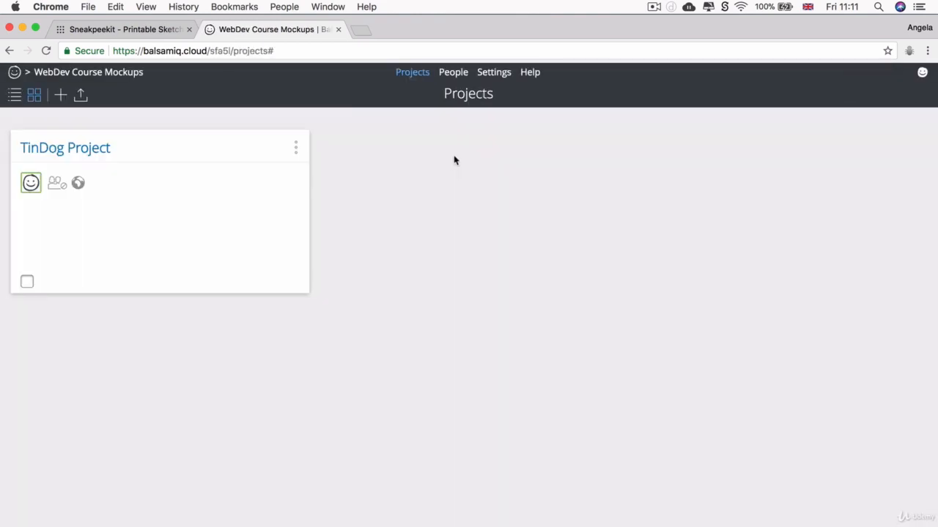
pyautogui.click(59, 95)
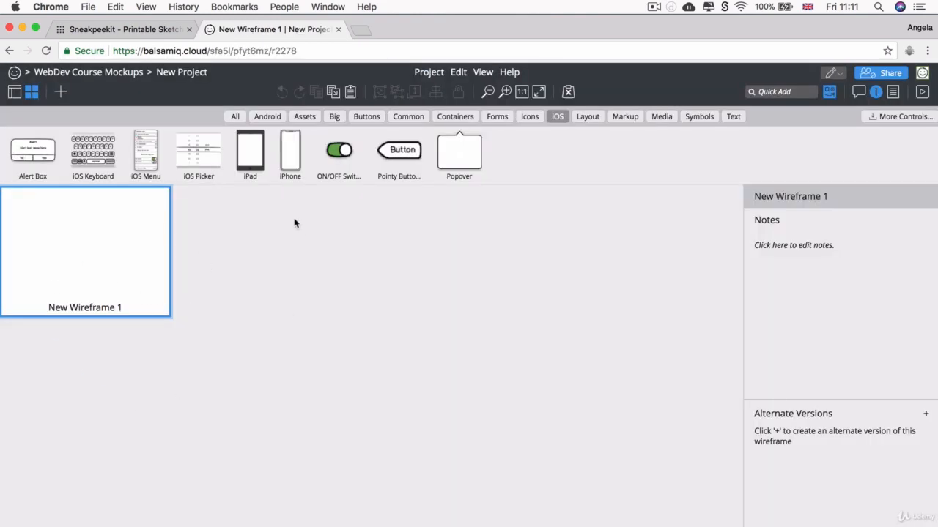
pyautogui.doubleClick(92, 251)
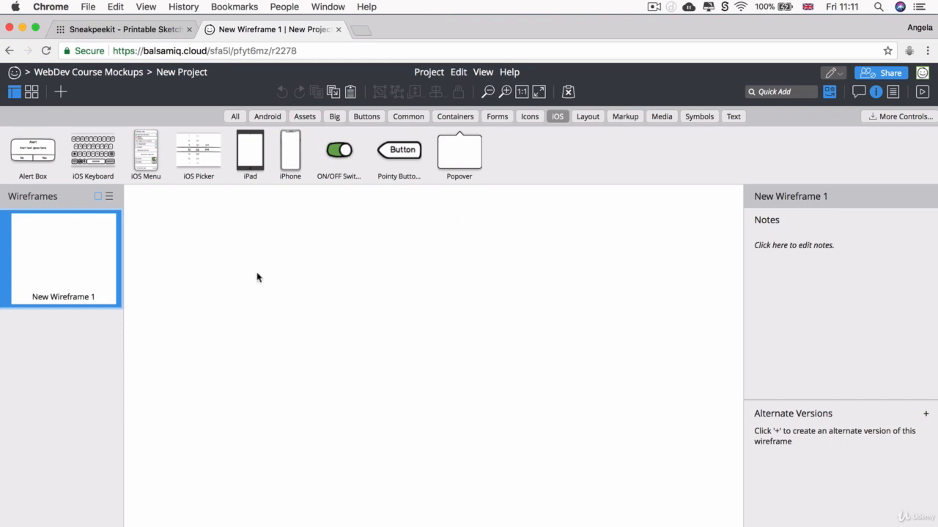
# Step: Turn a drawn rectangle into a 698×444 Browser Window and add a banner rectangle beneath its address bar
pyautogui.press('r')
pyautogui.moveTo(220, 243)
pyautogui.mouseDown()
pyautogui.moveTo(689, 470)
pyautogui.moveTo(676, 468)
pyautogui.mouseUp()
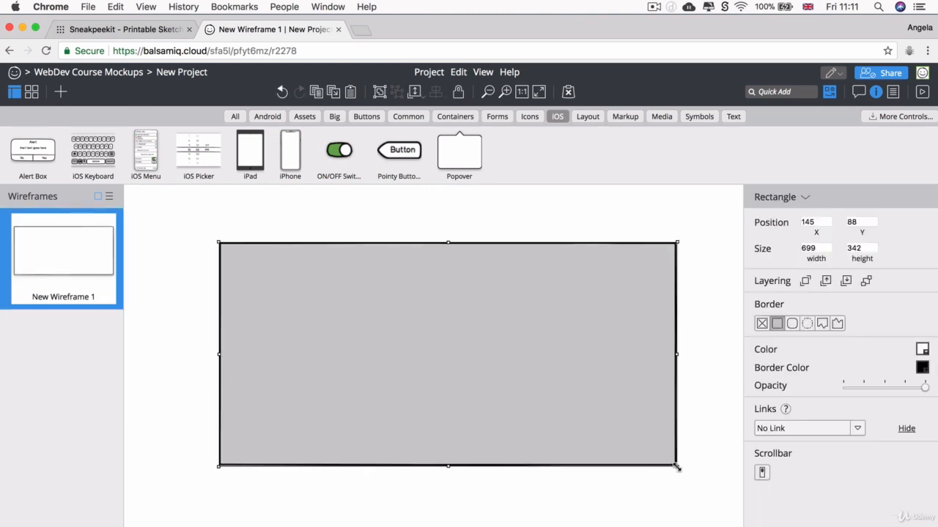
pyautogui.click(806, 198)
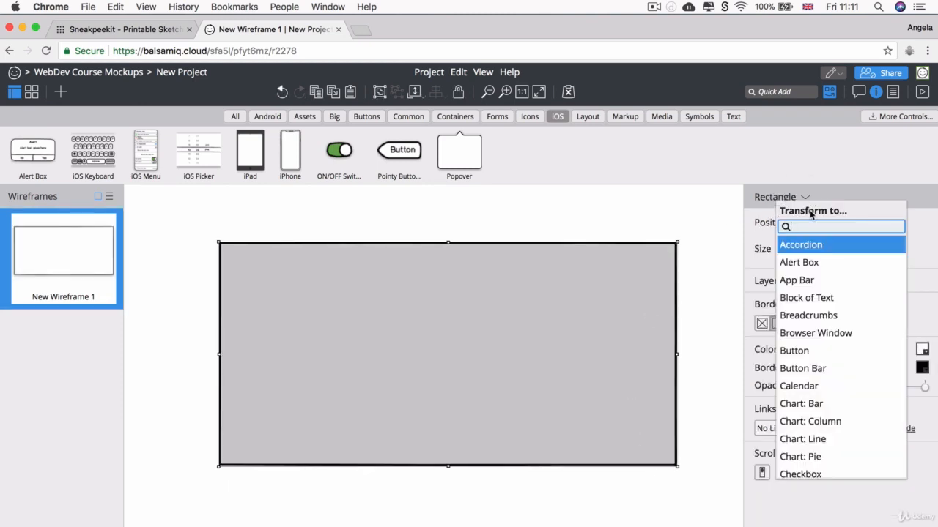
pyautogui.write('browse')
pyautogui.press('Return')
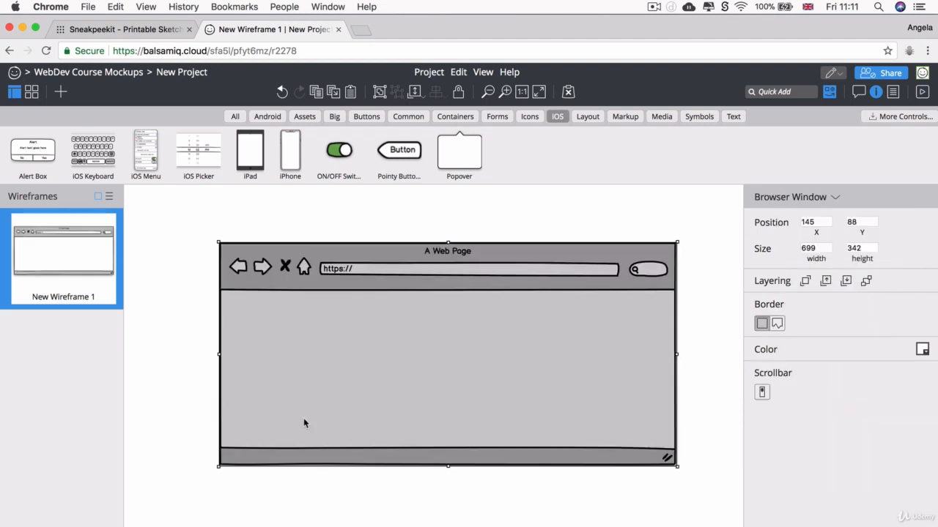
pyautogui.moveTo(408, 296); pyautogui.dragTo(371, 256)
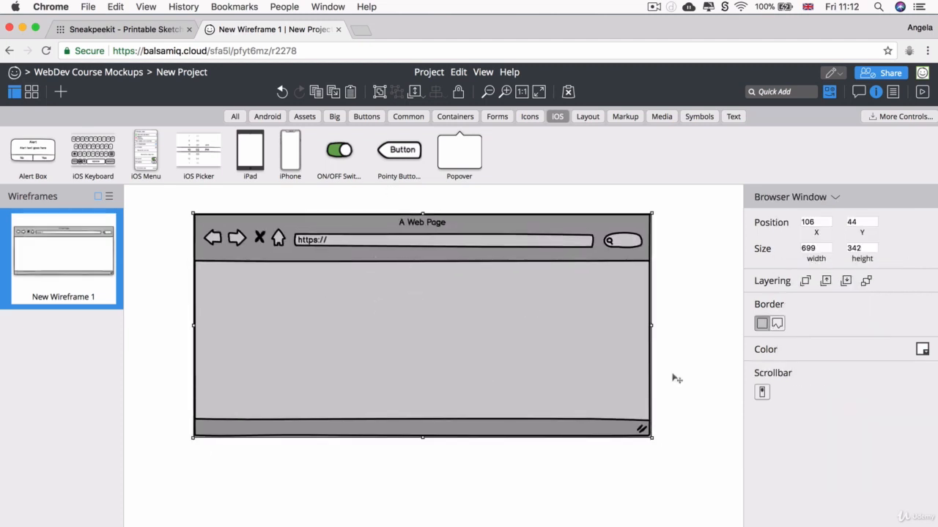
pyautogui.moveTo(651, 438); pyautogui.dragTo(651, 506)
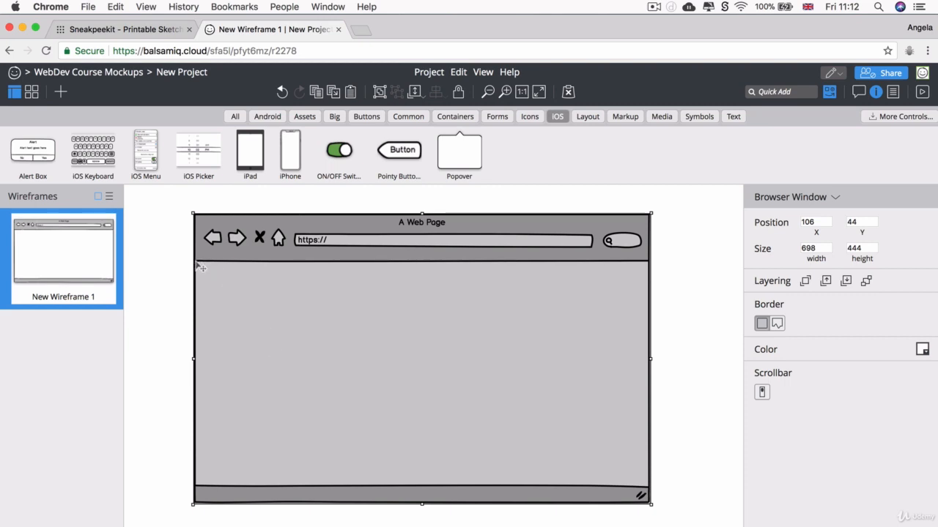
pyautogui.moveTo(196, 261); pyautogui.dragTo(650, 401)
pyautogui.moveTo(196, 330); pyautogui.dragTo(194, 329)
# Step: Fill the banner rectangle red and stretch it taller
pyautogui.click(922, 349)
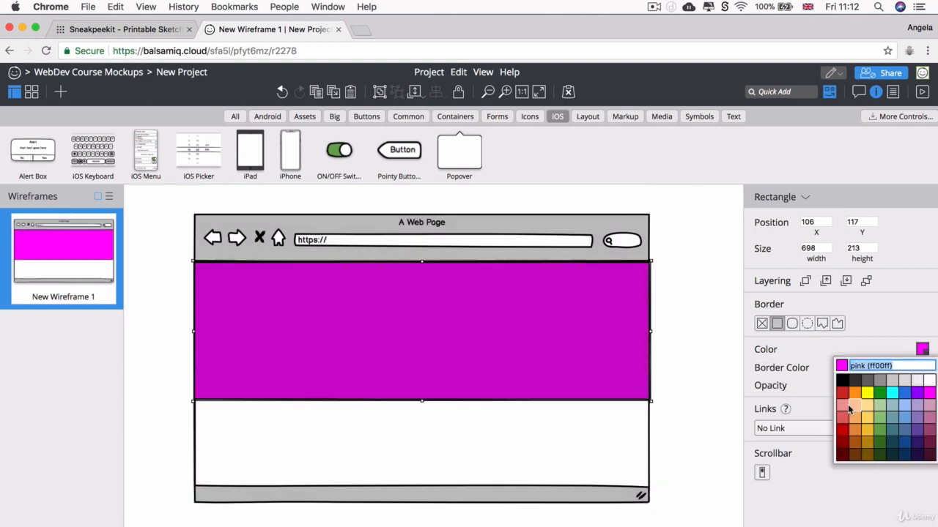
pyautogui.click(844, 434)
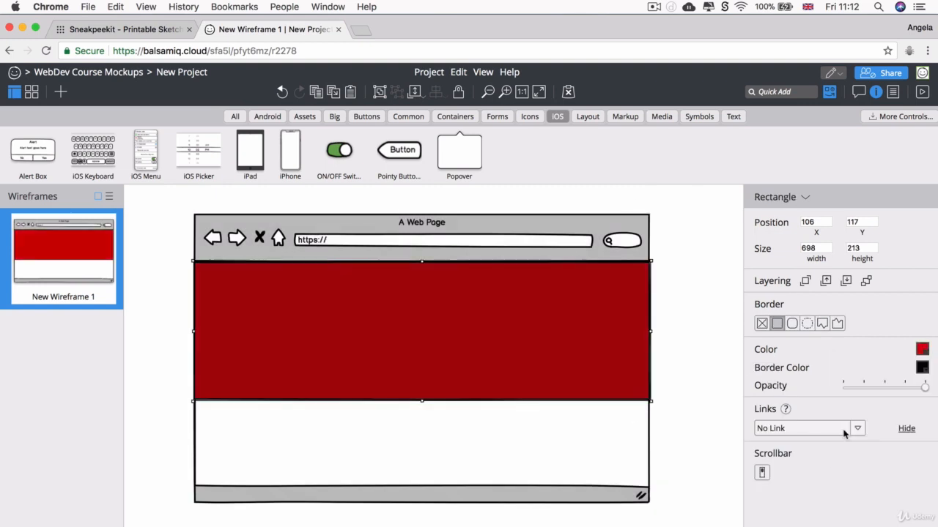
pyautogui.click(922, 349)
pyautogui.click(850, 415)
pyautogui.moveTo(422, 401); pyautogui.dragTo(430, 455)
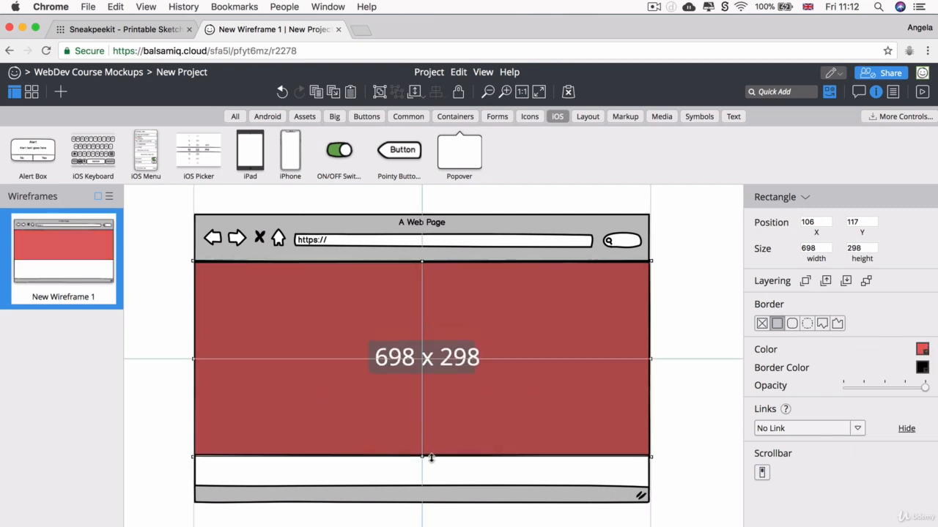
pyautogui.click(664, 322)
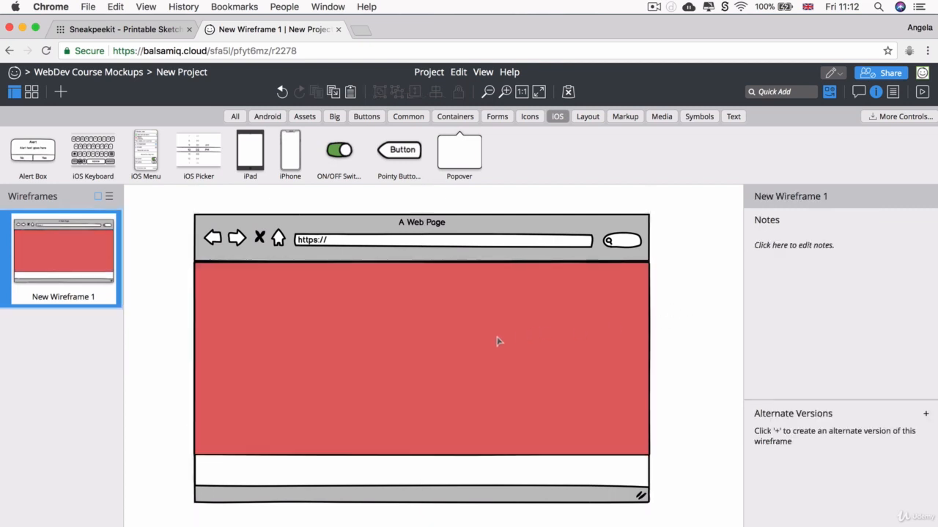
# Step: Draw a rectangle in the red area, convert it to an iPhone mockup, and move it up
pyautogui.moveTo(490, 340); pyautogui.dragTo(595, 476)
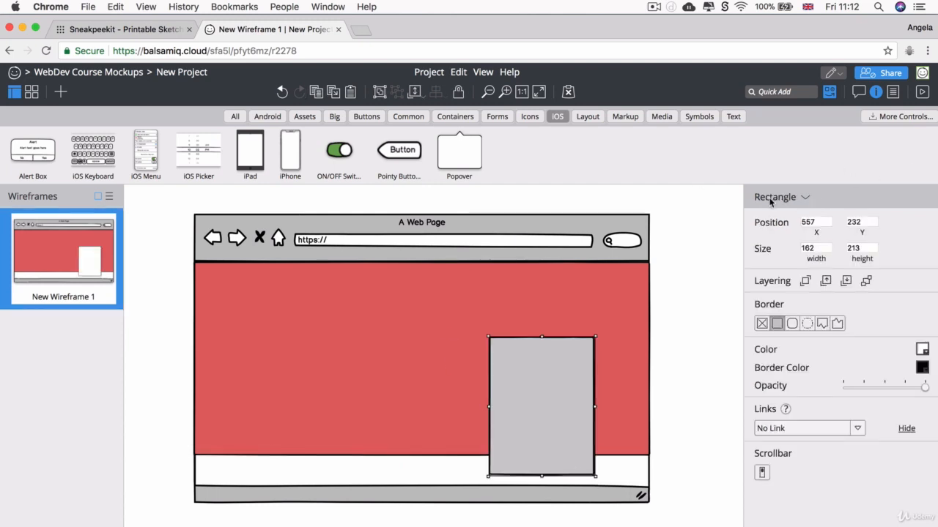
pyautogui.click(800, 199)
pyautogui.write('phone')
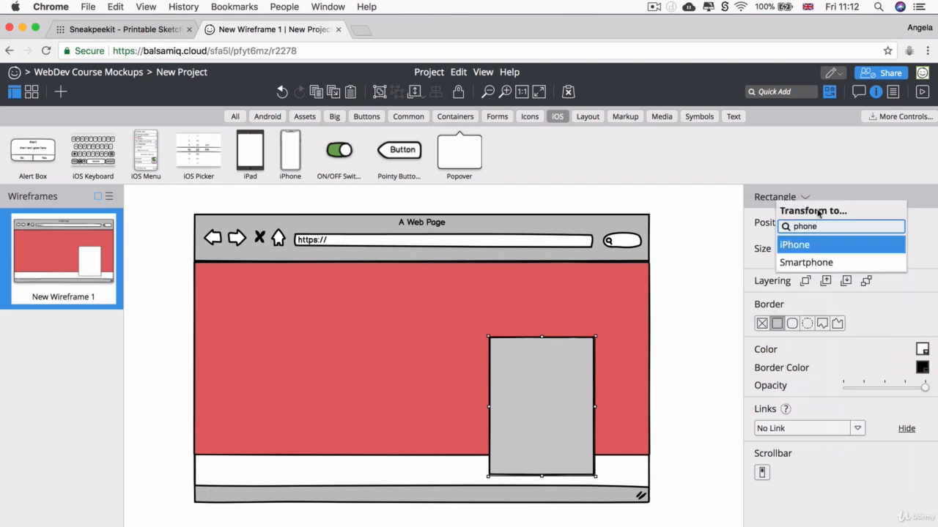
pyautogui.press('Return')
pyautogui.moveTo(559, 388); pyautogui.dragTo(559, 349)
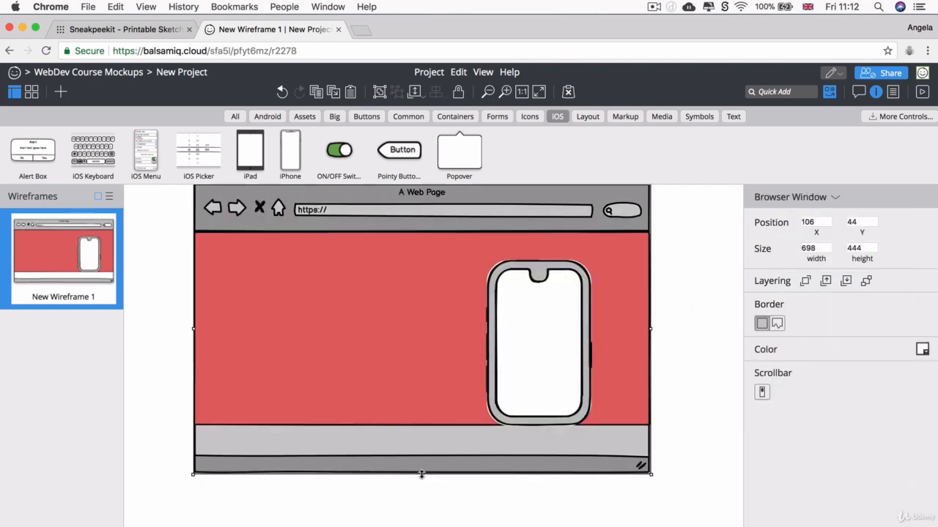
# Step: Make the browser window, red hero and phone mockup taller so the phone fits
pyautogui.moveTo(422, 475); pyautogui.dragTo(421, 516)
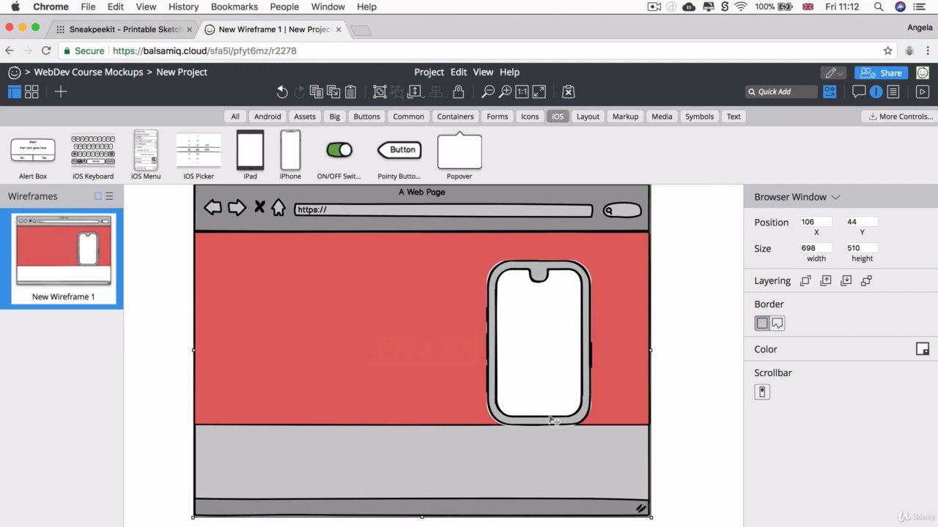
pyautogui.click(404, 408)
pyautogui.moveTo(422, 426); pyautogui.dragTo(422, 457)
pyautogui.click(550, 366)
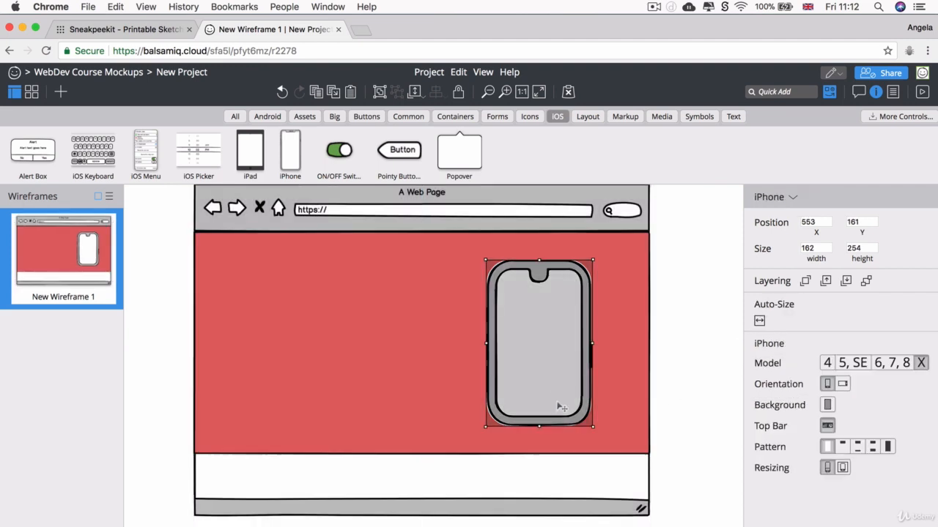
pyautogui.moveTo(539, 426); pyautogui.dragTo(540, 447)
pyautogui.moveTo(543, 380); pyautogui.dragTo(544, 386)
pyautogui.click(709, 327)
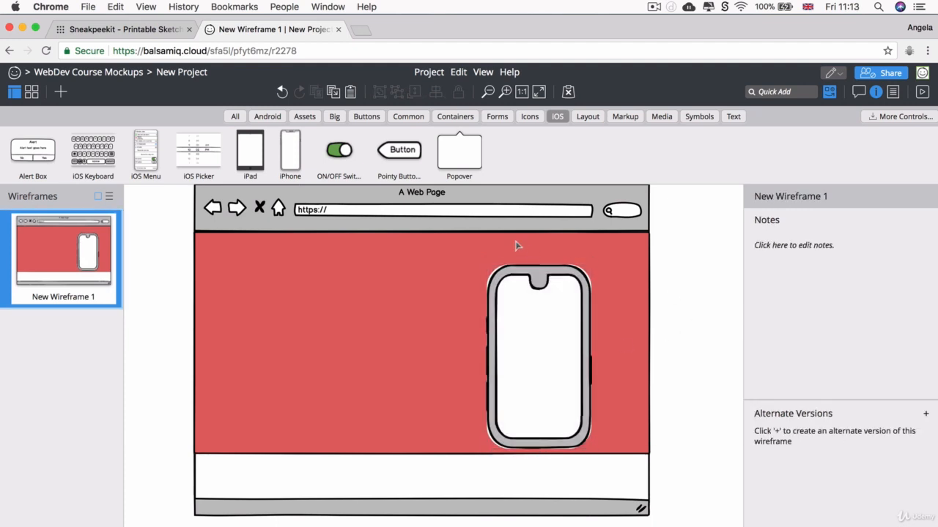
# Step: Draw a thin rectangle across the red area, then delete it
pyautogui.press('r')
pyautogui.moveTo(484, 244)
pyautogui.mouseDown()
pyautogui.moveTo(593, 245)
pyautogui.moveTo(615, 252)
pyautogui.moveTo(608, 258)
pyautogui.mouseUp()
pyautogui.press('Delete')
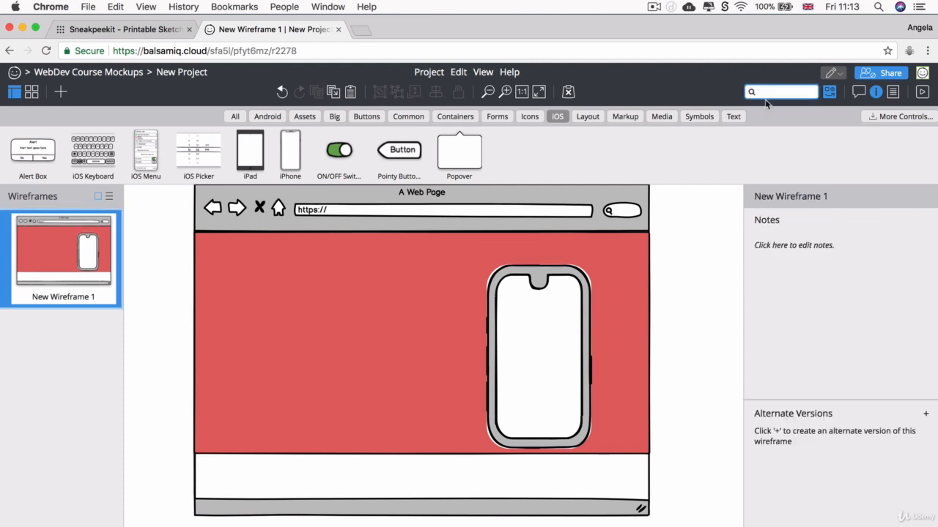
# Step: Quick-add a Home, Products, Company, Blog Link Bar at the hero's top right, with the phone beneath it
pyautogui.write('link')
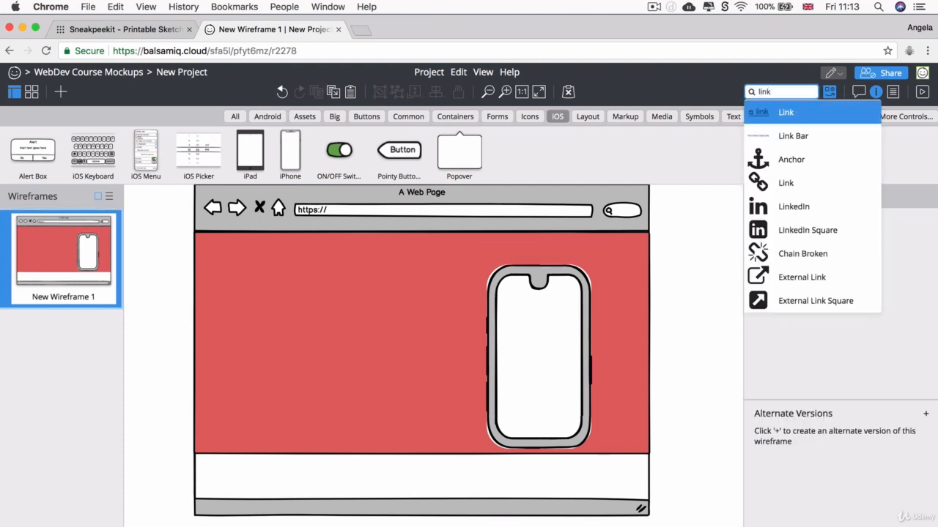
pyautogui.click(802, 135)
pyautogui.moveTo(219, 225); pyautogui.dragTo(554, 249)
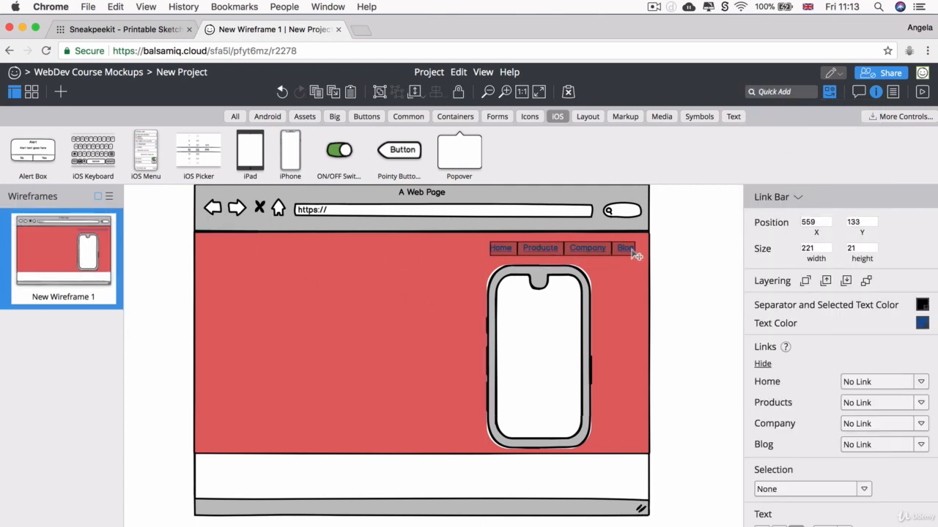
pyautogui.click(716, 283)
pyautogui.moveTo(559, 284)
pyautogui.mouseDown()
pyautogui.moveTo(575, 284)
pyautogui.moveTo(561, 284)
pyautogui.mouseUp()
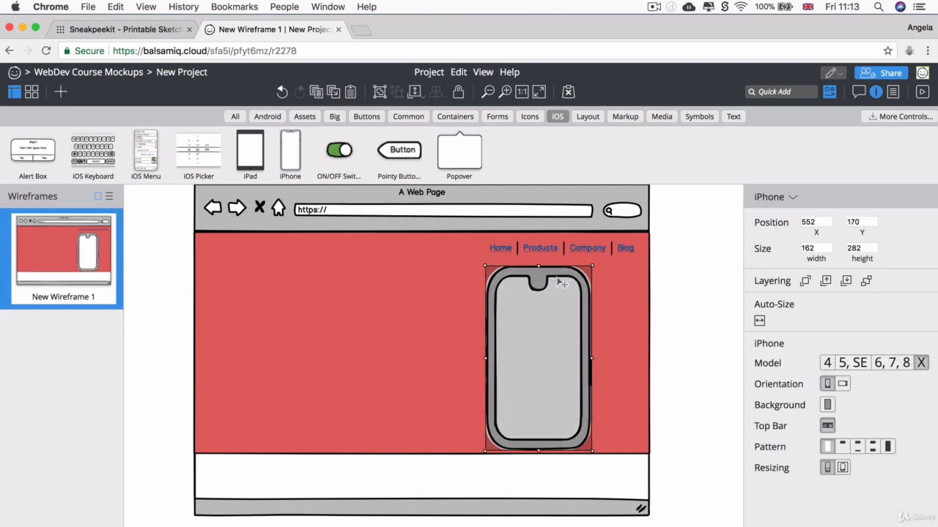
pyautogui.moveTo(604, 250); pyautogui.dragTo(571, 251)
pyautogui.moveTo(583, 332); pyautogui.dragTo(593, 330)
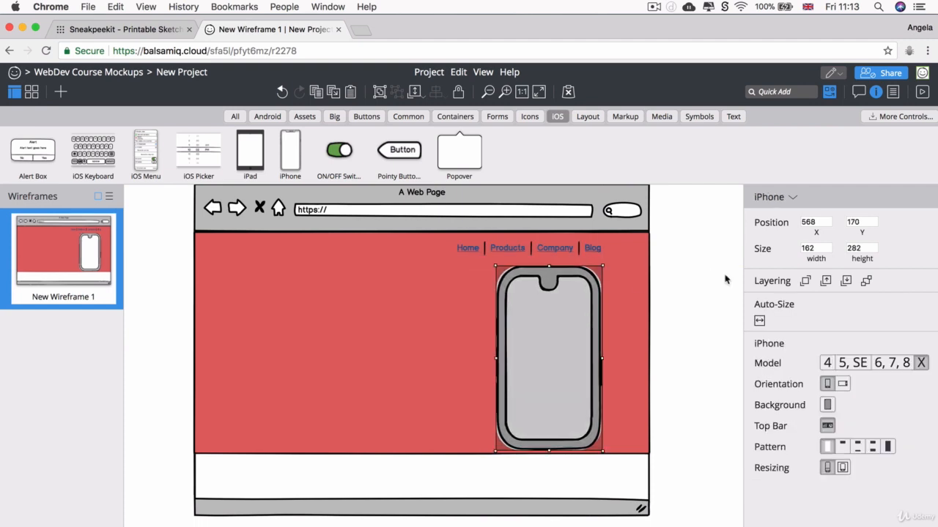
pyautogui.click(726, 280)
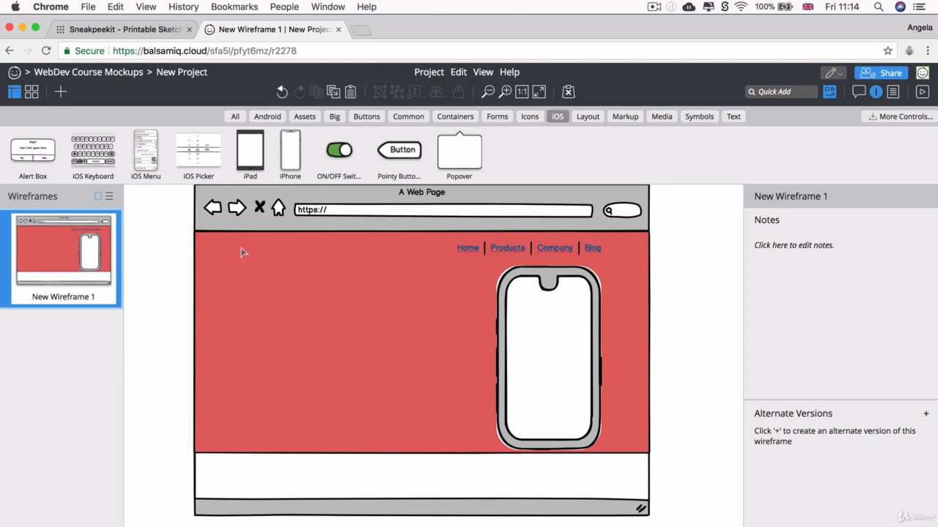
# Step: Draw a scribbled heading line at the red hero's top left
pyautogui.press('y')
pyautogui.moveTo(236, 252)
pyautogui.mouseDown()
pyautogui.moveTo(268, 271)
pyautogui.moveTo(358, 272)
pyautogui.moveTo(318, 272)
pyautogui.moveTo(334, 268)
pyautogui.mouseUp()
pyautogui.press('y')
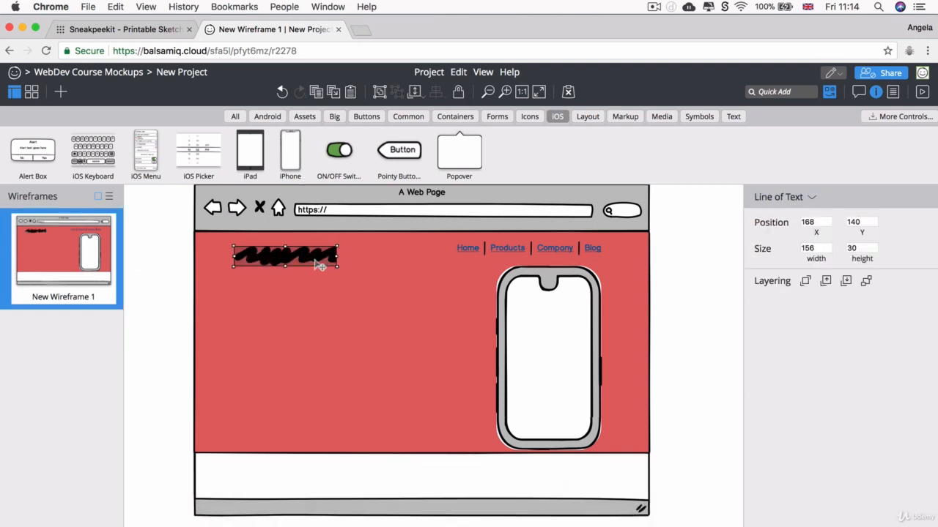
pyautogui.click(433, 300)
pyautogui.click(667, 300)
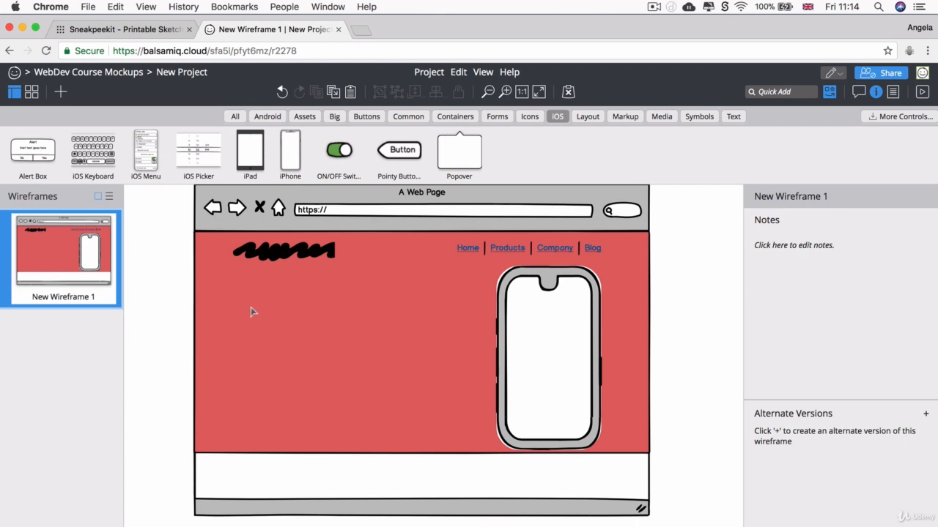
# Step: Add two body text lines below the heading and left-align the heading with them
pyautogui.press('y')
pyautogui.moveTo(251, 312)
pyautogui.mouseDown()
pyautogui.moveTo(406, 360)
pyautogui.moveTo(379, 329)
pyautogui.moveTo(392, 328)
pyautogui.mouseUp()
pyautogui.press('y')
pyautogui.moveTo(276, 351)
pyautogui.mouseDown()
pyautogui.moveTo(408, 379)
pyautogui.moveTo(337, 358)
pyautogui.mouseUp()
pyautogui.moveTo(275, 251); pyautogui.dragTo(288, 253)
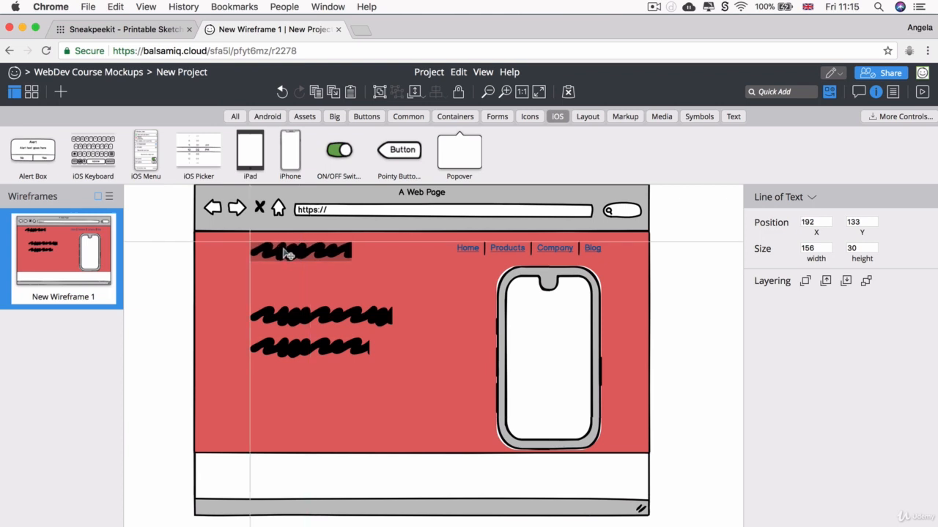
pyautogui.click(699, 281)
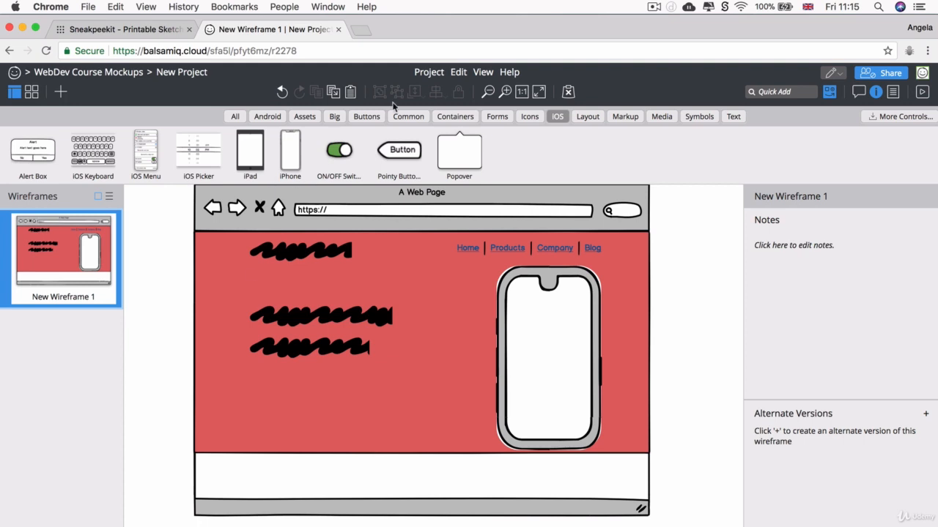
# Step: Drag two Button controls from the Buttons library under the hero text, side by side
pyautogui.click(366, 118)
pyautogui.moveTo(29, 150); pyautogui.dragTo(265, 389)
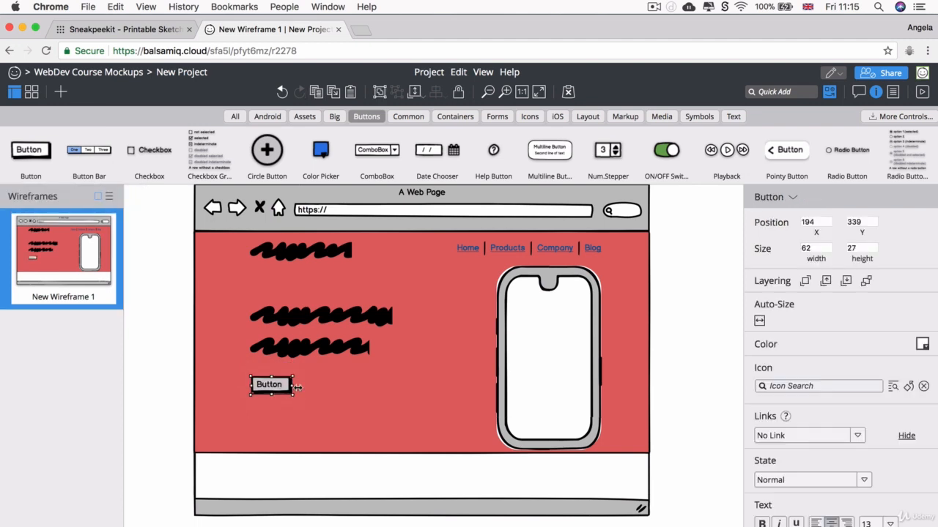
pyautogui.moveTo(29, 151); pyautogui.dragTo(334, 388)
pyautogui.click(366, 387)
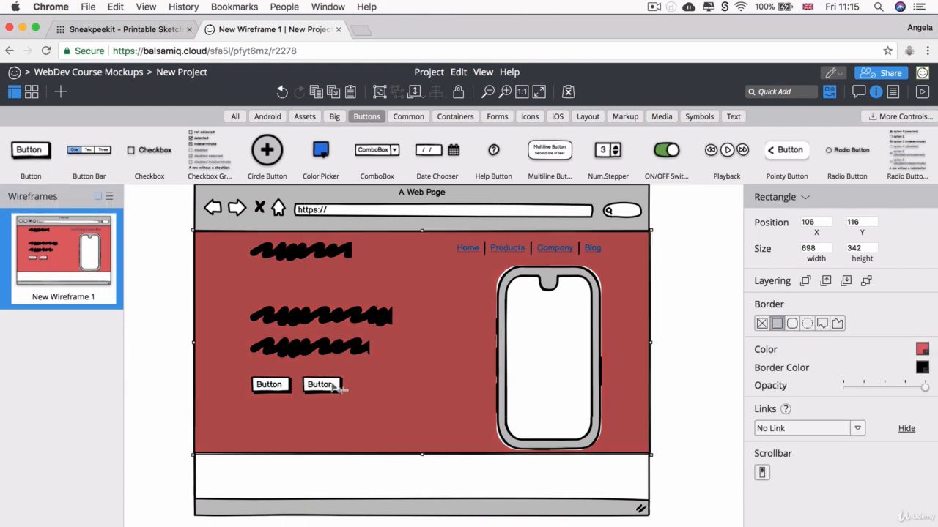
pyautogui.click(698, 343)
pyautogui.scroll(-5, 697, 343)
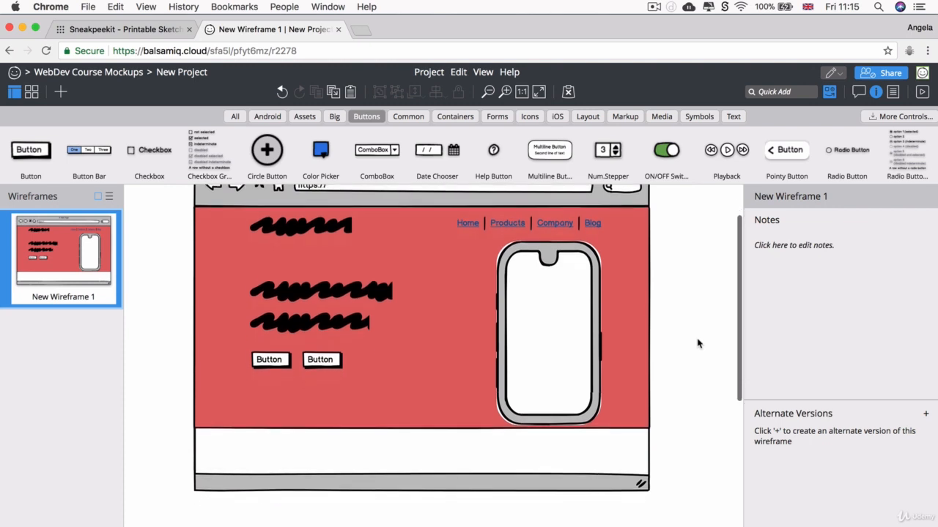
pyautogui.click(414, 396)
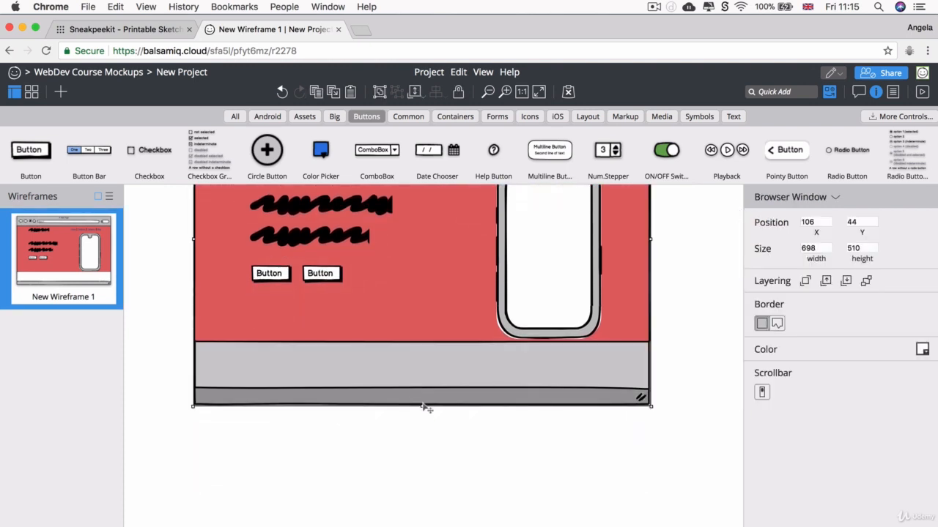
# Step: Stretch the Browser Window much taller to make room below the hero
pyautogui.moveTo(427, 405); pyautogui.dragTo(428, 526)
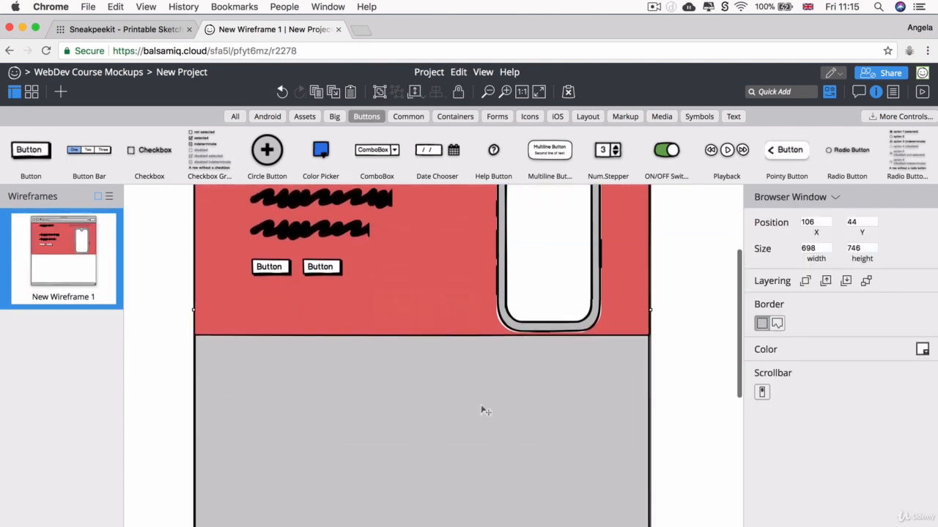
pyautogui.scroll(5, 482, 409)
pyautogui.scroll(-4, 482, 409)
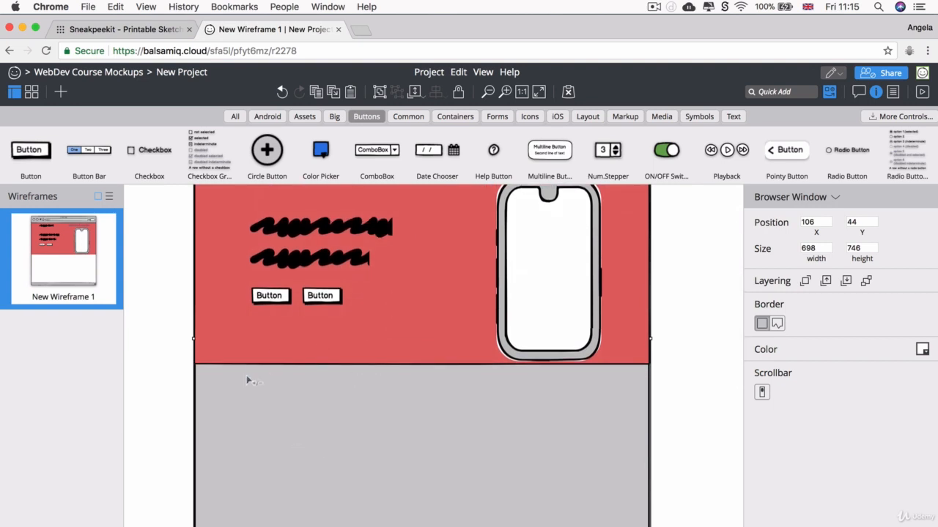
pyautogui.press('Escape')
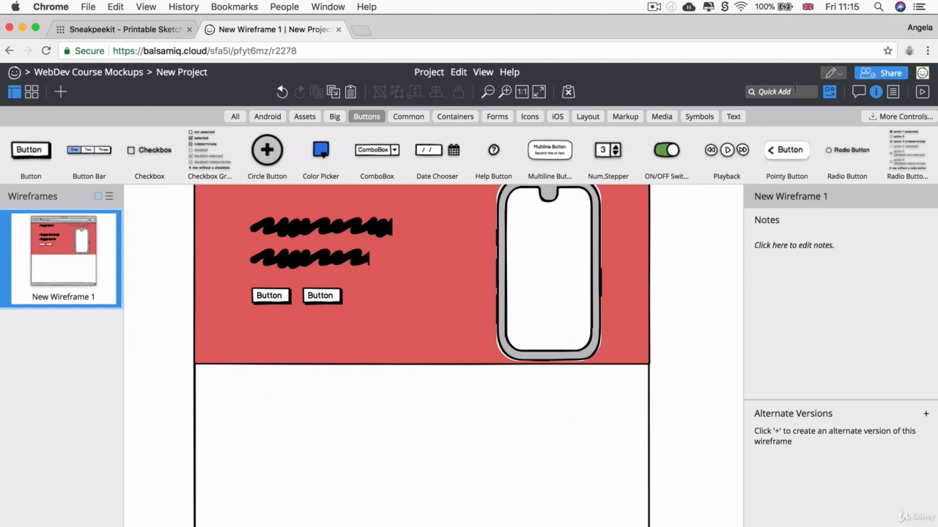
pyautogui.click(272, 393)
# Step: Draw a small rectangle below the hero and transform it into an Image placeholder
pyautogui.moveTo(281, 404)
pyautogui.mouseDown()
pyautogui.moveTo(327, 439)
pyautogui.moveTo(331, 455)
pyautogui.mouseUp()
pyautogui.click(810, 197)
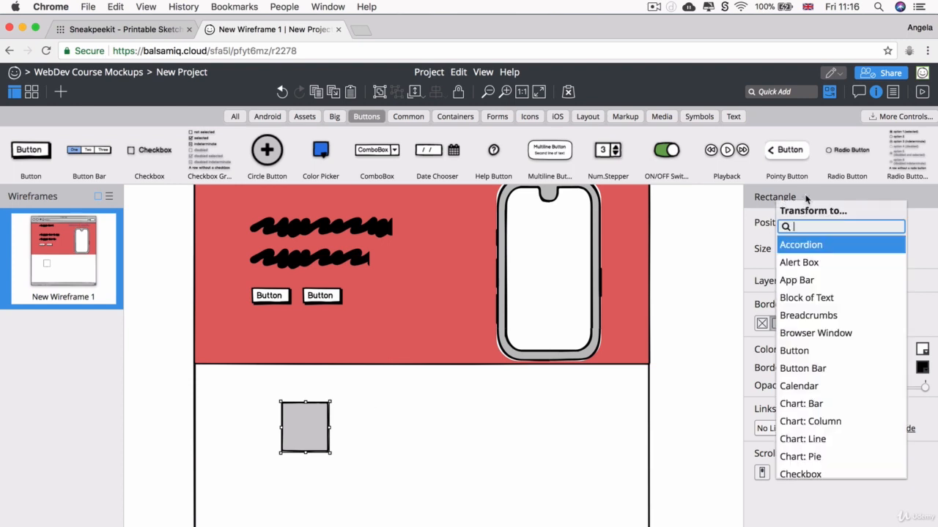
pyautogui.write('image')
pyautogui.press('Return')
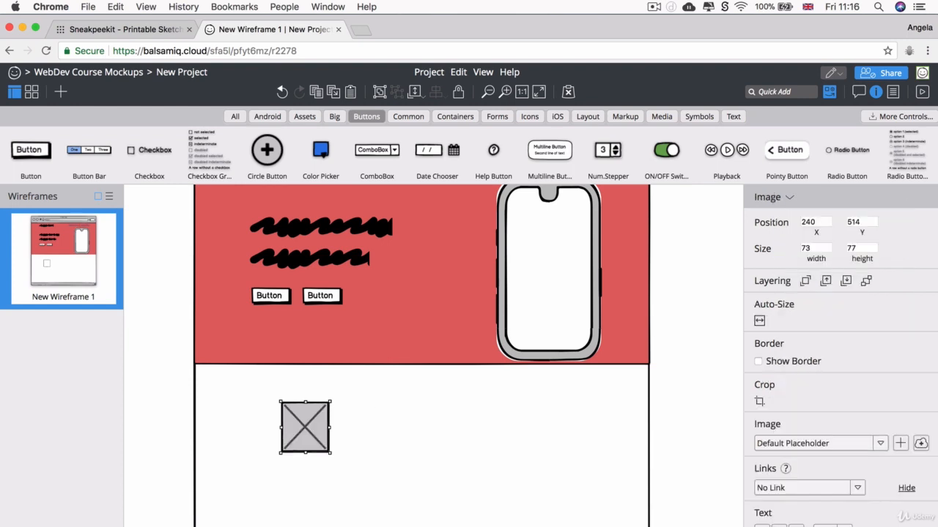
# Step: Duplicate the image placeholder twice to form a row of three 73×77 images
pyautogui.moveTo(317, 438); pyautogui.dragTo(378, 438)
pyautogui.press('super+z')
pyautogui.moveTo(302, 436); pyautogui.dragTo(412, 433)
pyautogui.press('super+v')
pyautogui.moveTo(326, 447); pyautogui.dragTo(551, 433)
# Step: Draw a Block of Text caption under the first image placeholder
pyautogui.scroll(-3, 553, 437)
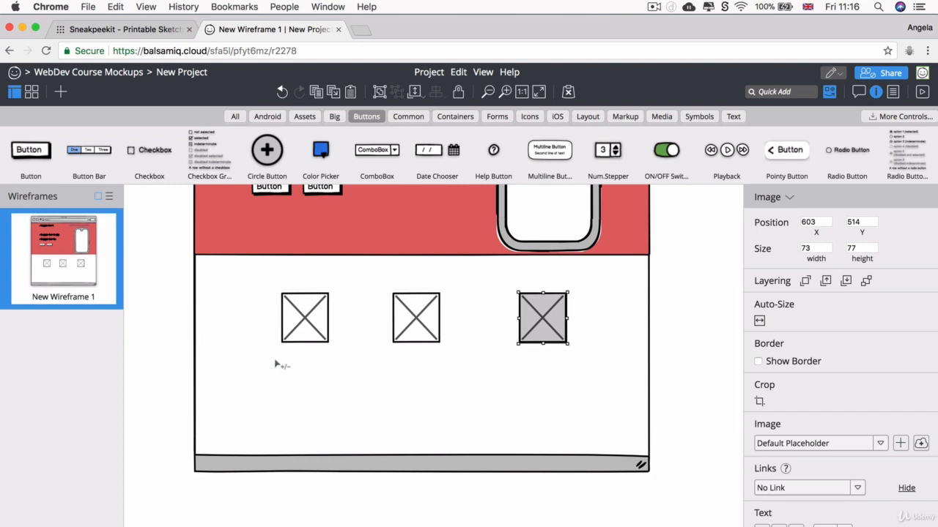
pyautogui.press('t')
pyautogui.moveTo(271, 360); pyautogui.dragTo(304, 380)
pyautogui.press('t')
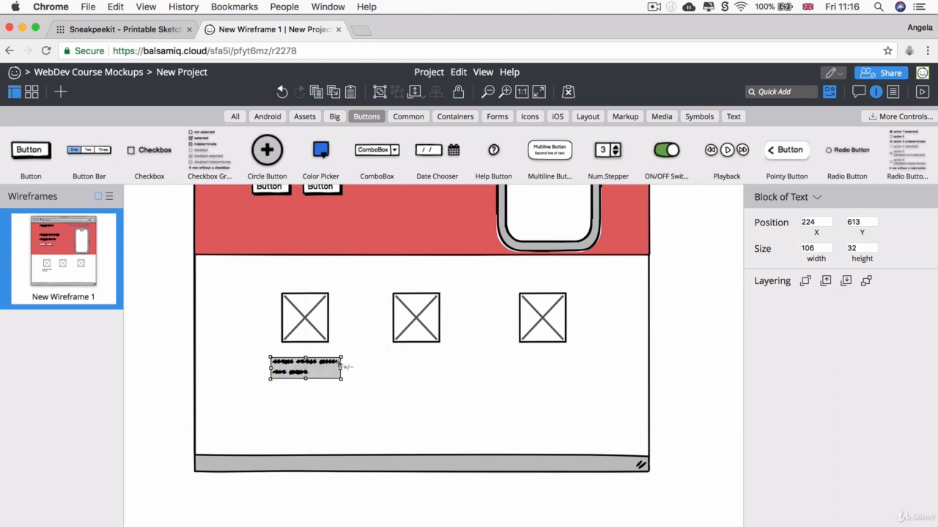
# Step: Copy the caption block and paste copies under the second and third images
pyautogui.press('super+c')
pyautogui.press('super+v')
pyautogui.moveTo(311, 380); pyautogui.dragTo(417, 372)
pyautogui.press('super+v')
pyautogui.moveTo(315, 382); pyautogui.dragTo(535, 370)
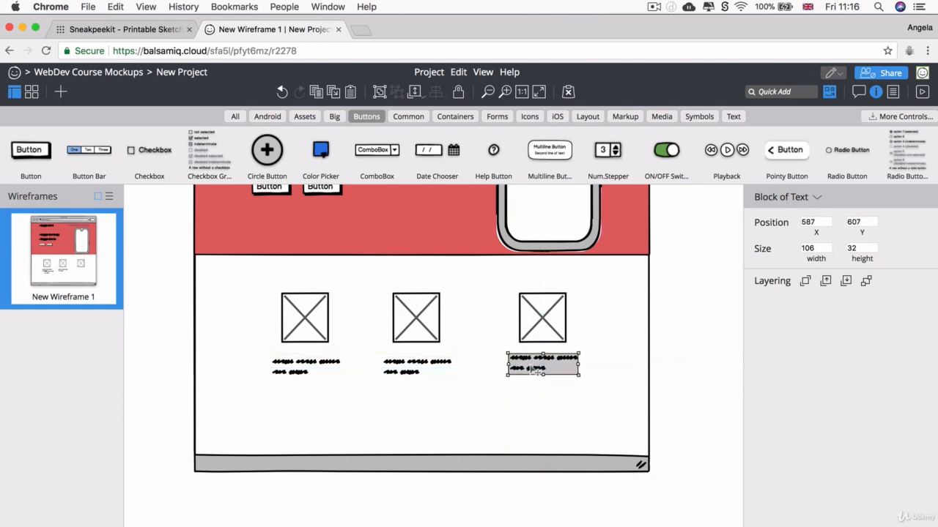
# Step: Clear the selection and scroll back to the top of the wireframe
pyautogui.click(446, 416)
pyautogui.press('Escape')
pyautogui.scroll(5, 480, 345)
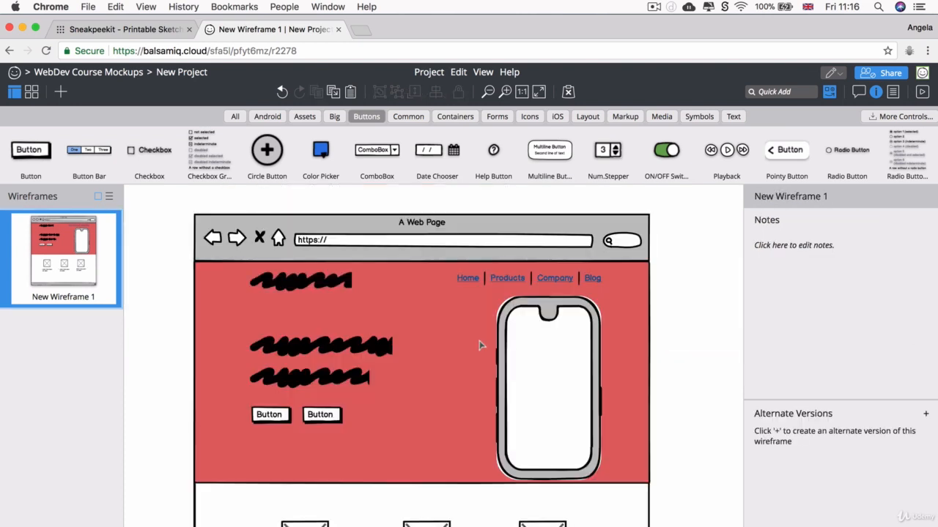
pyautogui.scroll(-4, 480, 345)
pyautogui.scroll(1, 360, 307)
pyautogui.scroll(2, 360, 307)
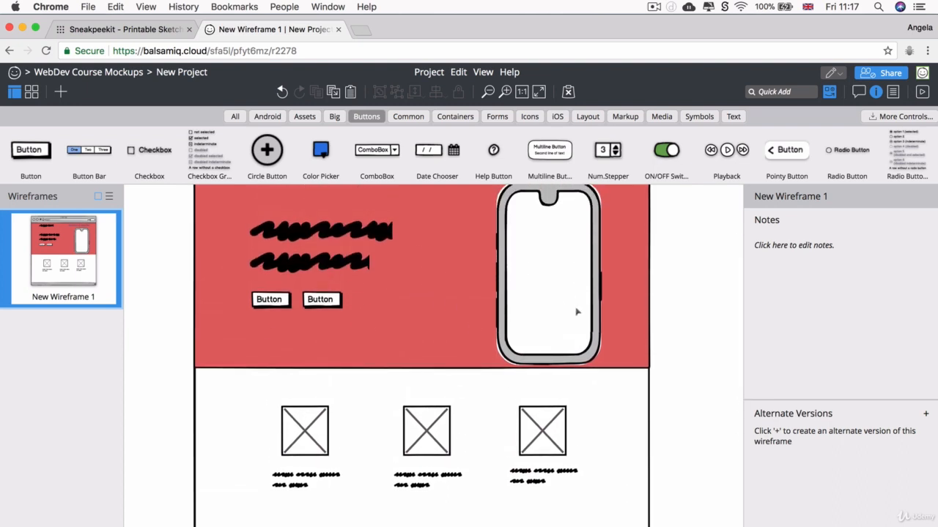
pyautogui.scroll(4, 576, 312)
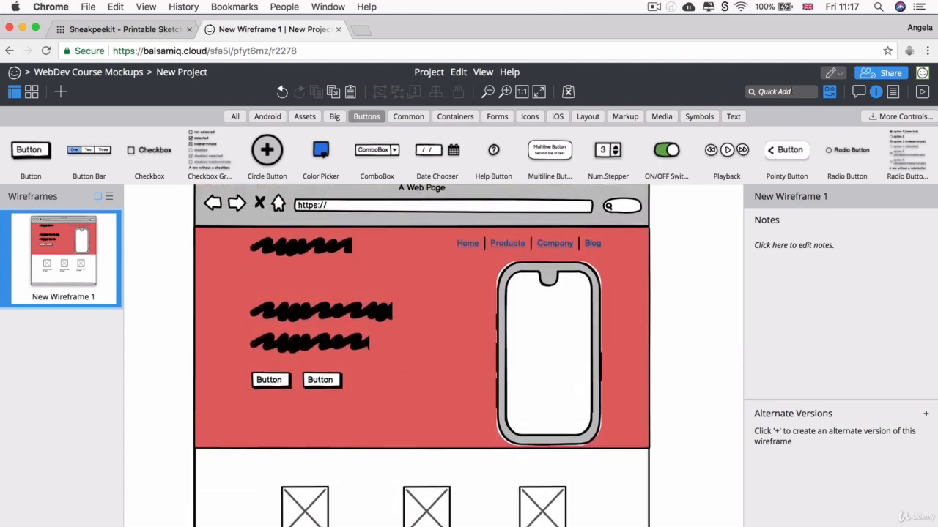
# Step: Browse the Big and Containers library categories, then return to the WebDev Course Mockups projects
pyautogui.click(784, 91)
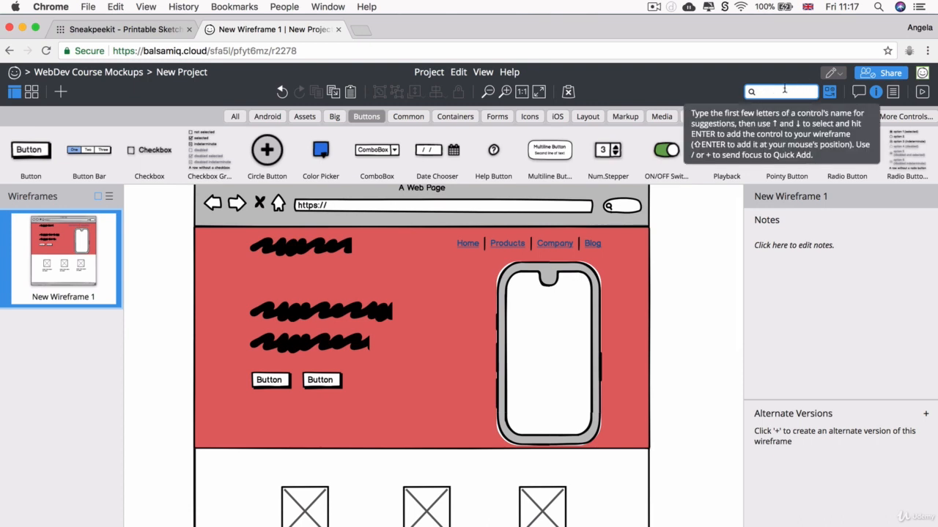
pyautogui.click(332, 116)
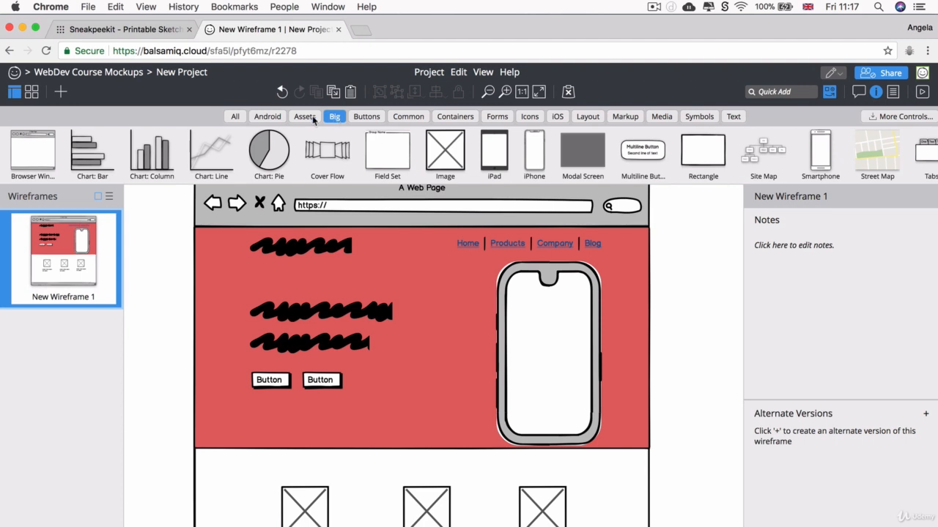
pyautogui.click(455, 117)
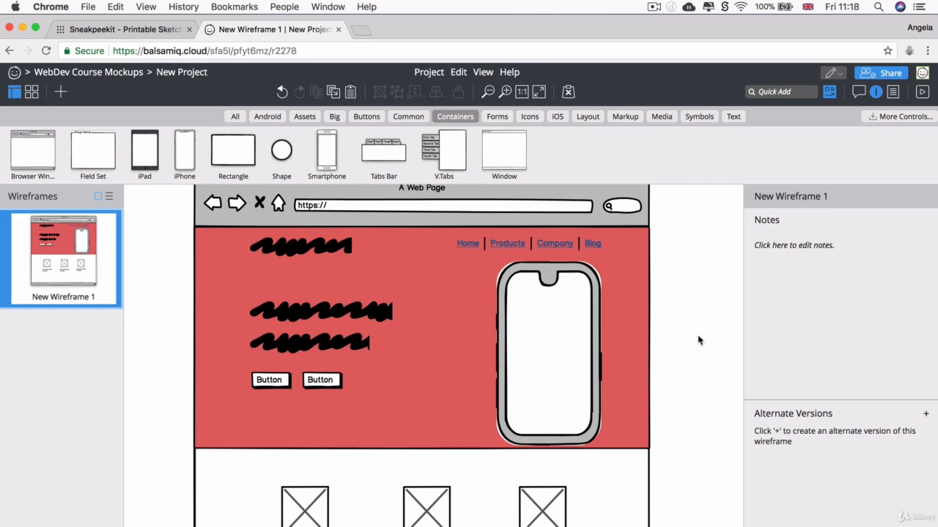
pyautogui.click(88, 72)
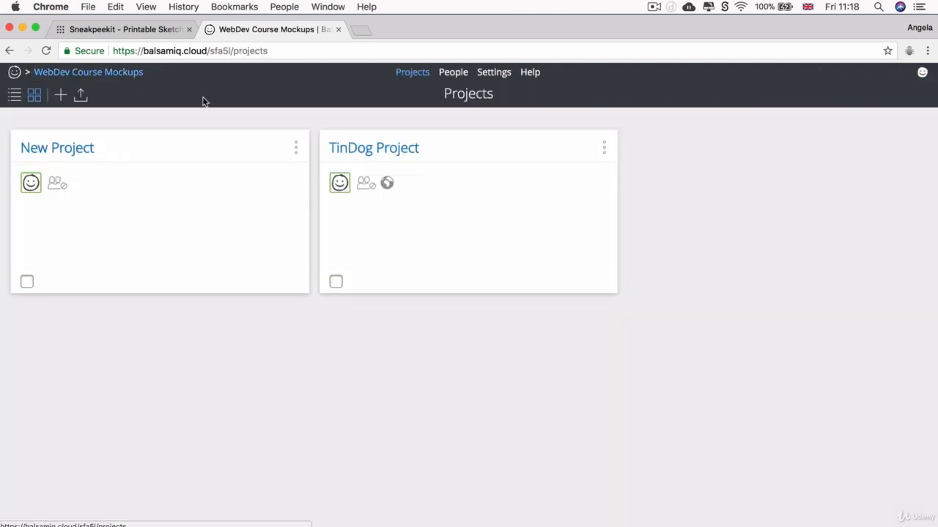
# Step: Open the TinDog Wireframe from the TinDog Project in the editor
pyautogui.click(383, 150)
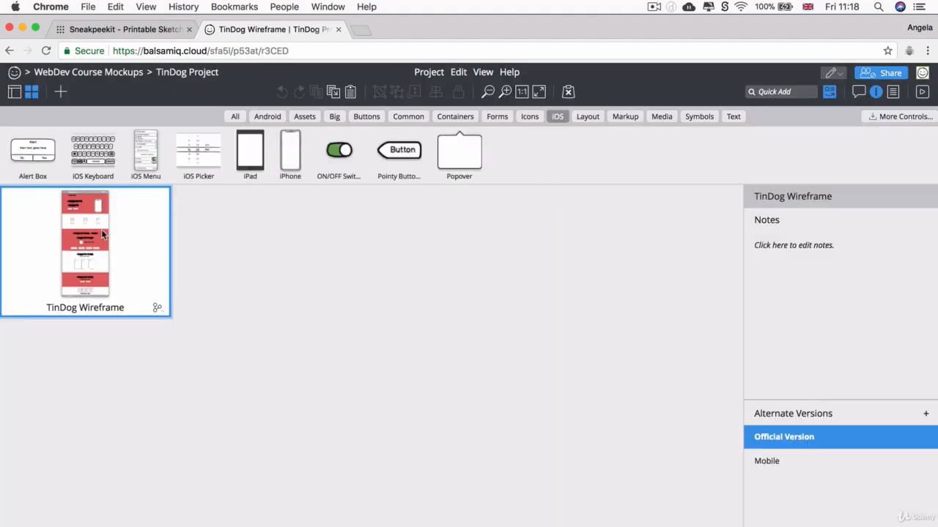
pyautogui.doubleClick(103, 234)
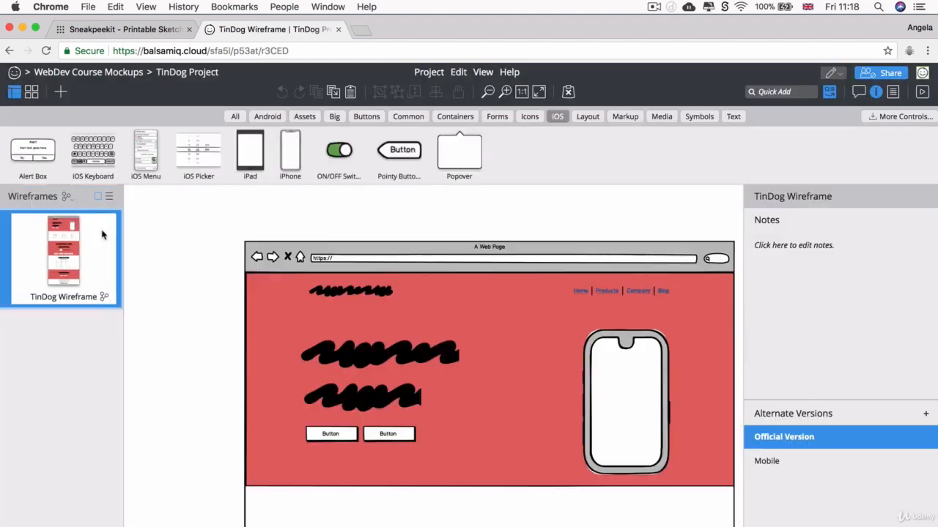
pyautogui.scroll(-2, 435, 282)
pyautogui.scroll(1, 494, 287)
pyautogui.scroll(-10, 495, 287)
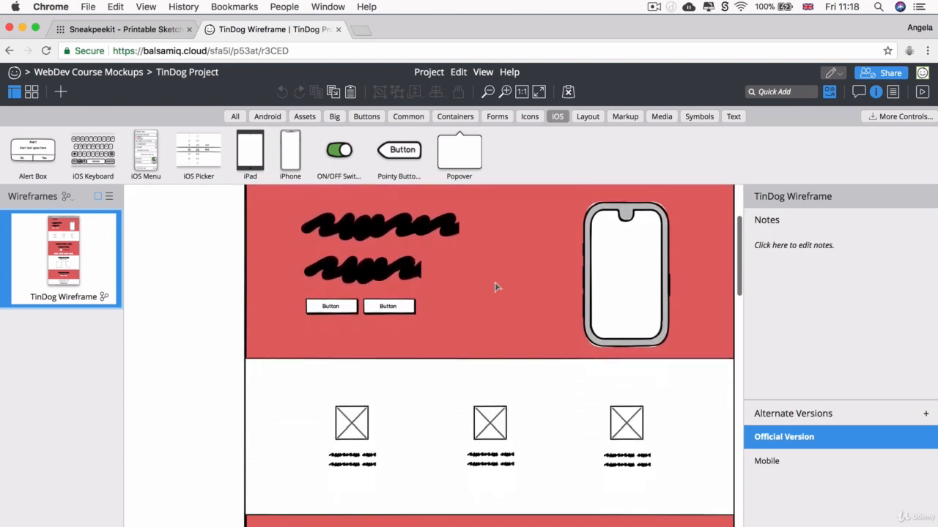
pyautogui.scroll(10, 494, 287)
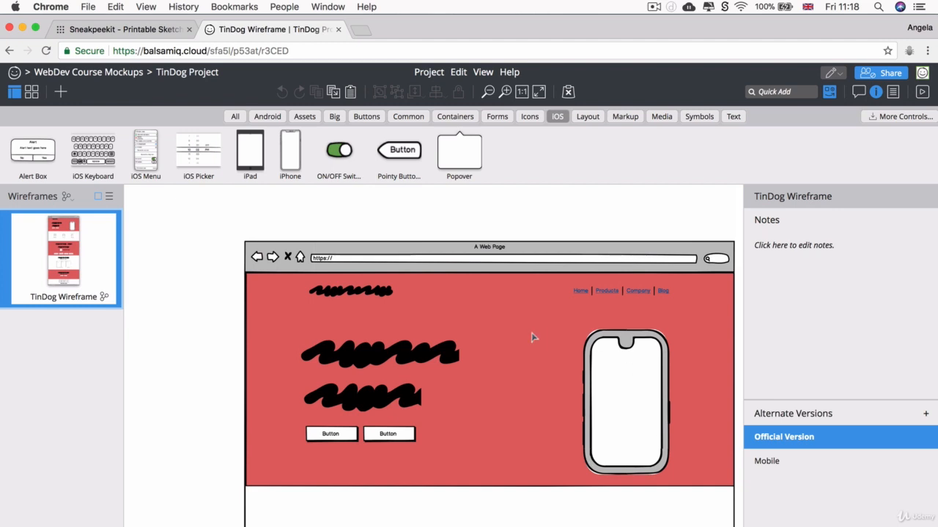
# Step: Scroll through the TinDog Wireframe from the red hero down to the lower content sections
pyautogui.scroll(-4, 532, 334)
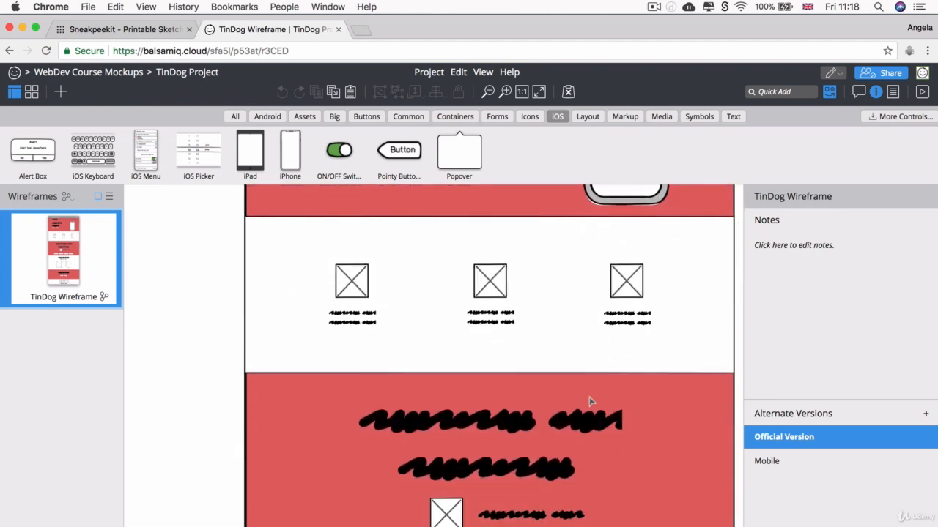
pyautogui.scroll(-3, 592, 401)
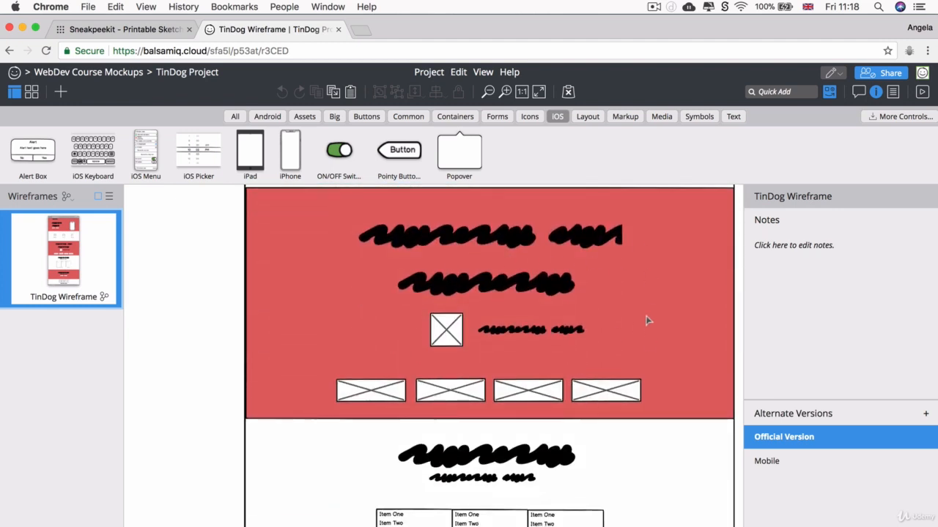
pyautogui.scroll(-2, 647, 320)
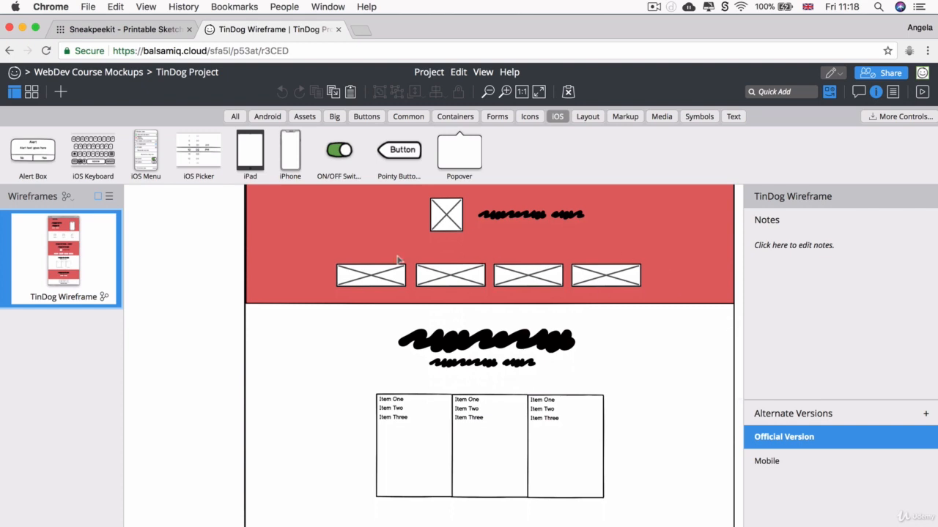
pyautogui.scroll(-1, 576, 290)
pyautogui.scroll(-2, 576, 290)
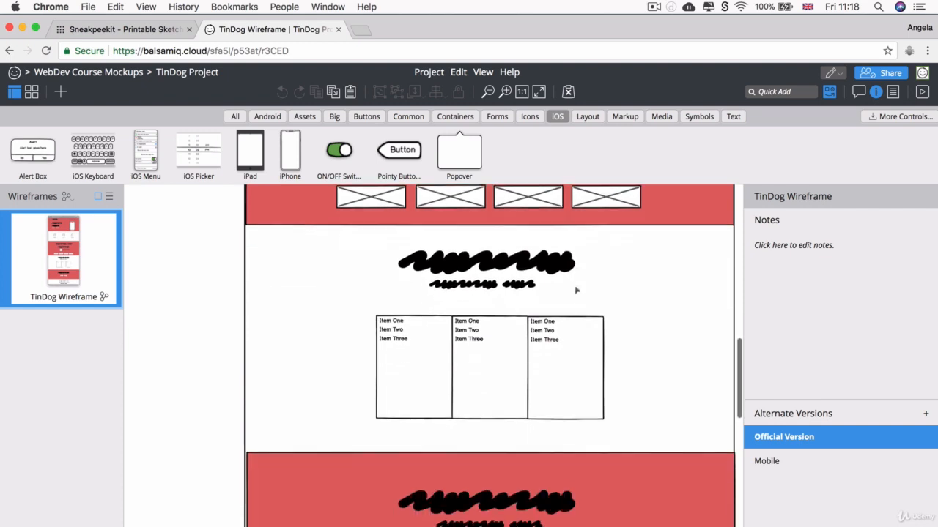
pyautogui.scroll(-4, 556, 428)
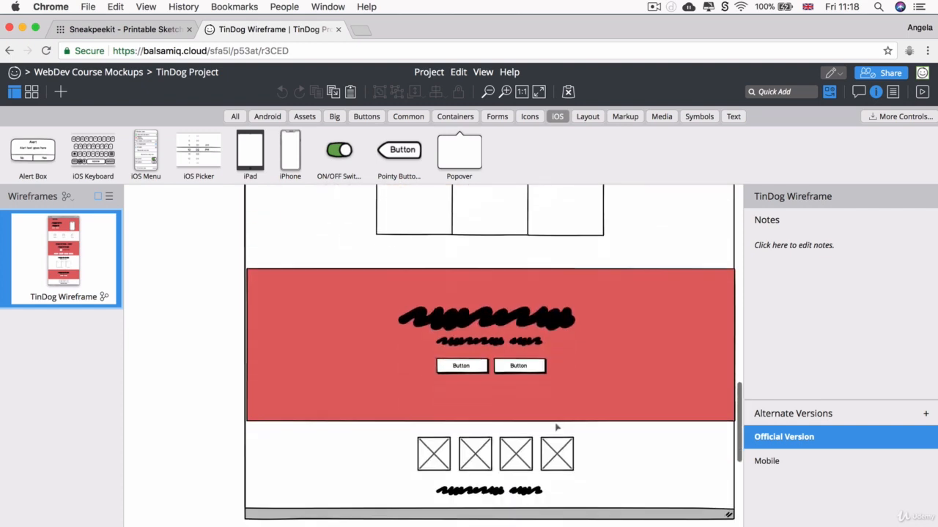
pyautogui.scroll(-1, 421, 402)
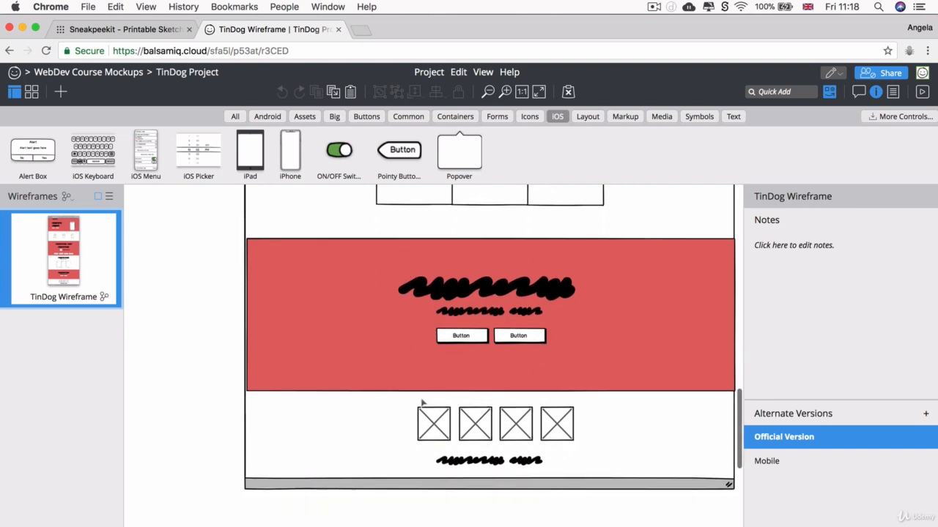
pyautogui.scroll(-1, 511, 326)
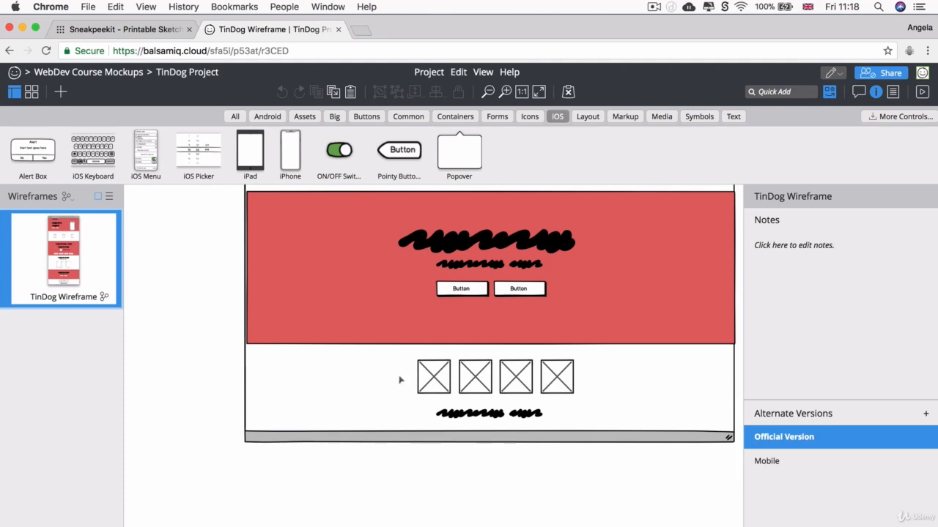
pyautogui.scroll(10, 397, 379)
pyautogui.scroll(8, 399, 381)
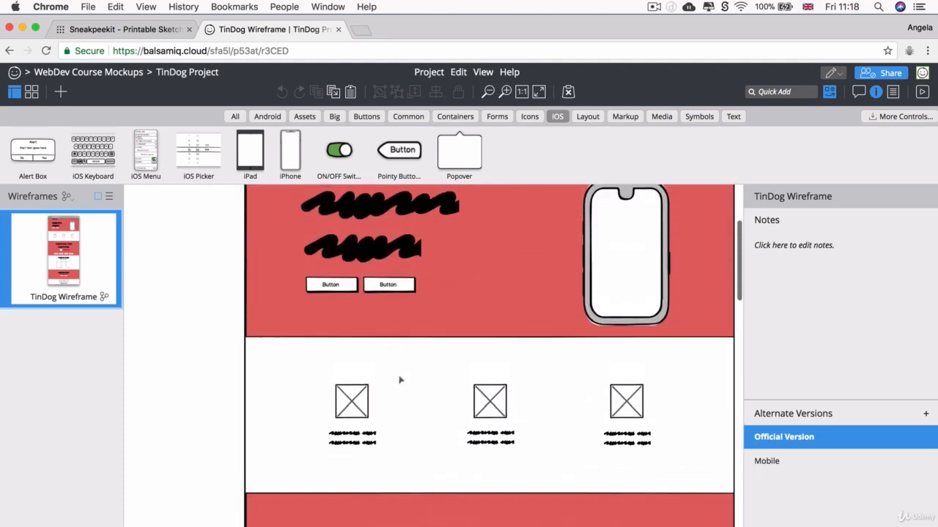
pyautogui.scroll(-15, 399, 380)
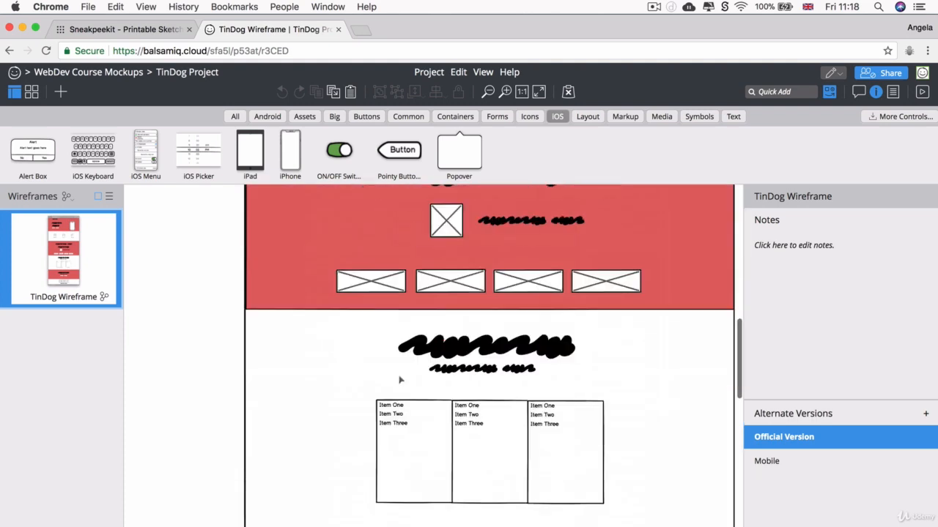
pyautogui.scroll(15, 399, 380)
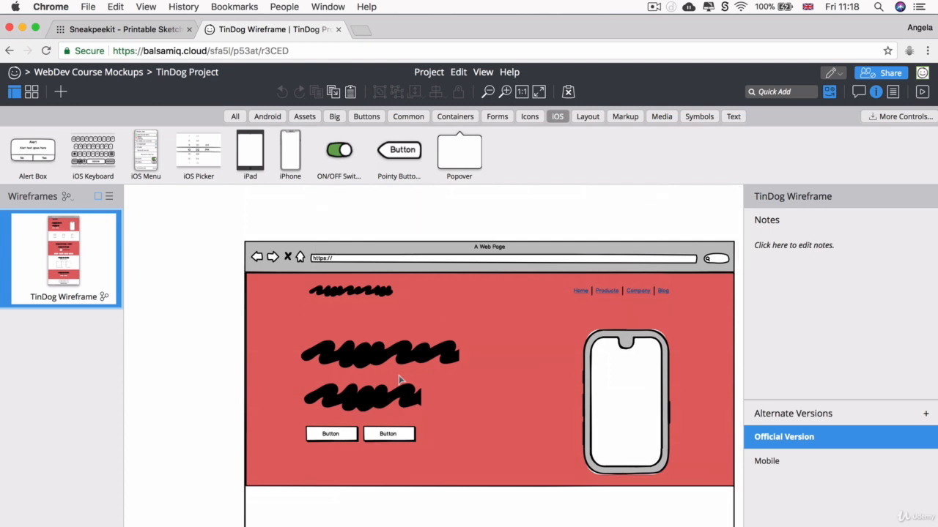
pyautogui.scroll(-10, 399, 379)
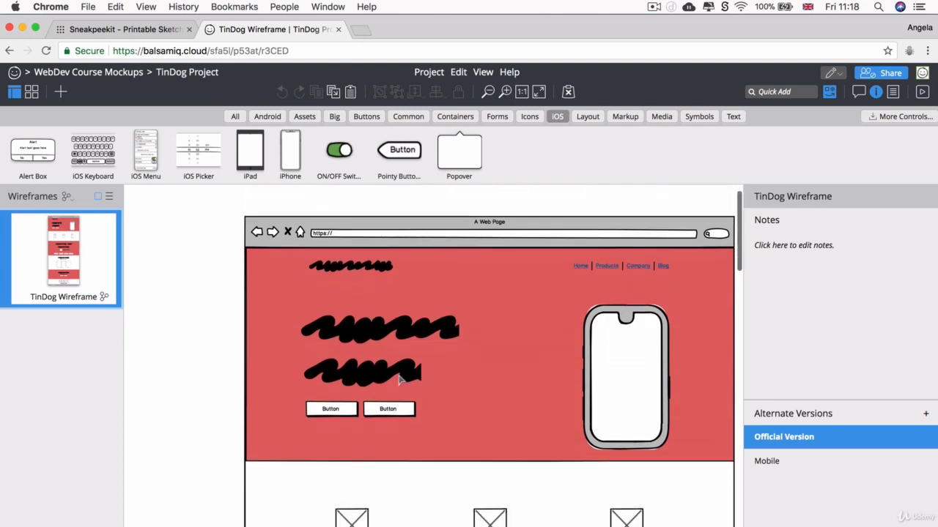
pyautogui.scroll(-4, 400, 379)
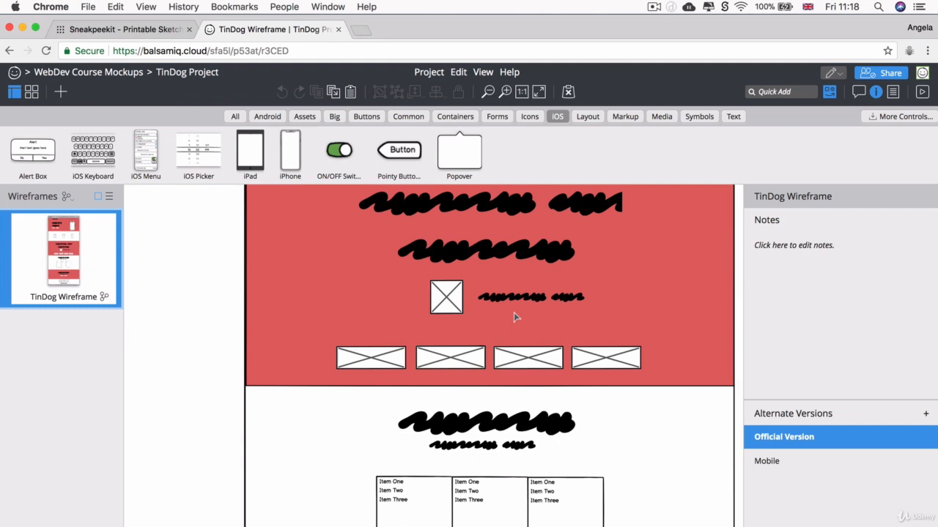
pyautogui.scroll(10, 515, 317)
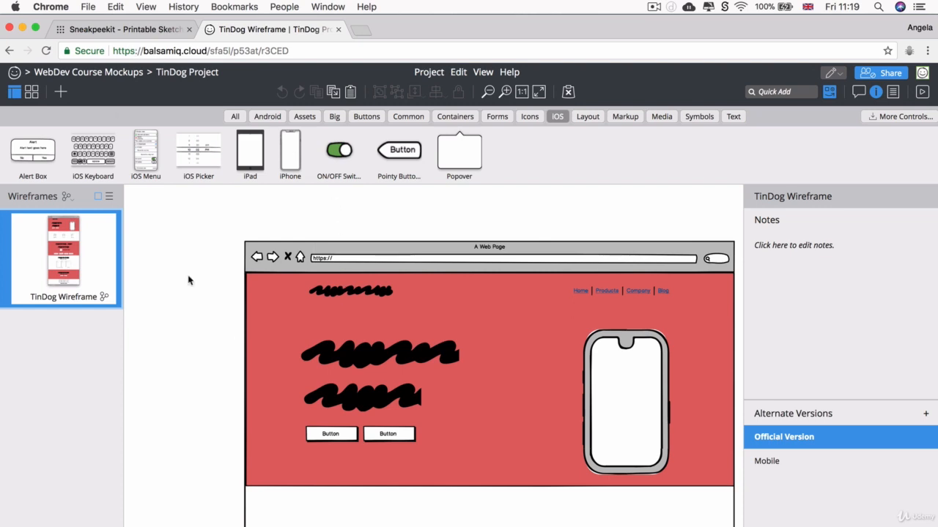
# Step: Switch to Sneakpeekit to view the printable 4-Up Browsers + Grid sketch sheet
pyautogui.click(126, 33)
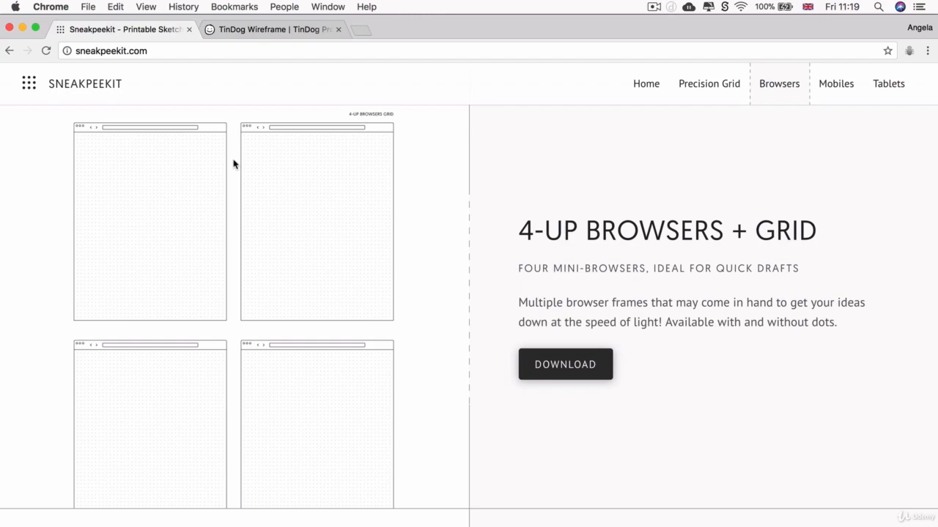
pyautogui.click(264, 29)
pyautogui.click(142, 33)
# Step: Return to the TinDog Wireframe and scroll down to the image row and back up
pyautogui.click(312, 30)
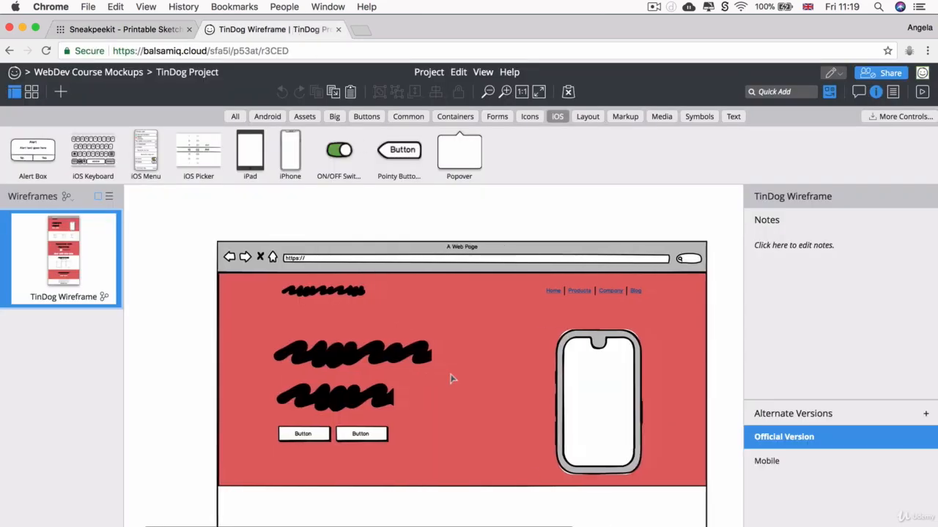
pyautogui.scroll(-15, 453, 378)
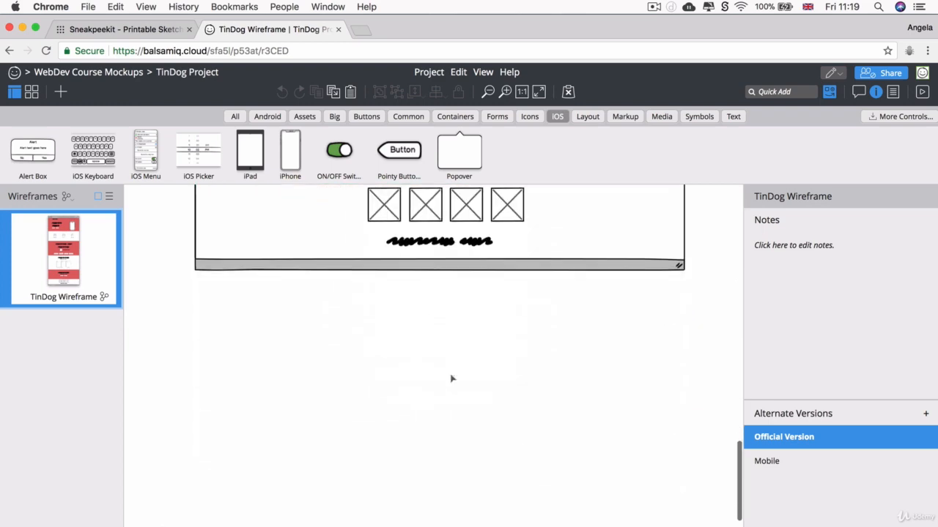
pyautogui.scroll(15, 452, 379)
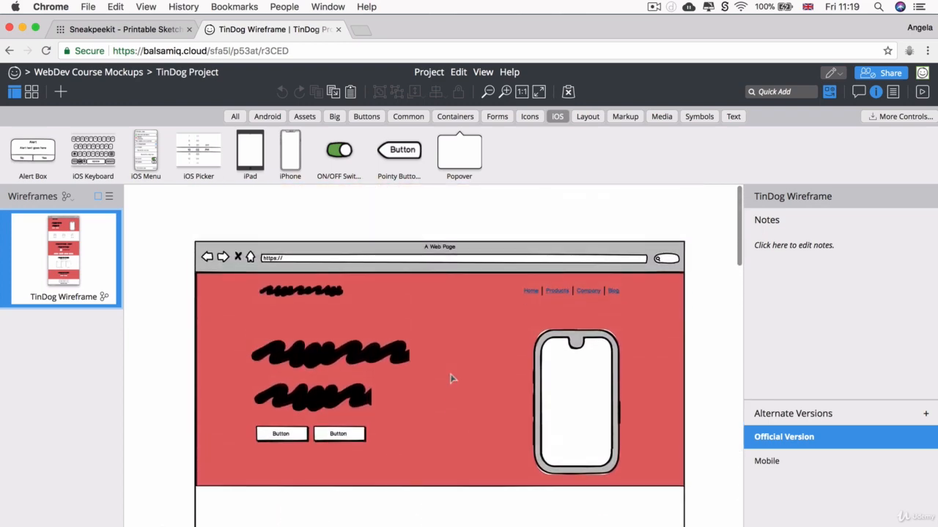